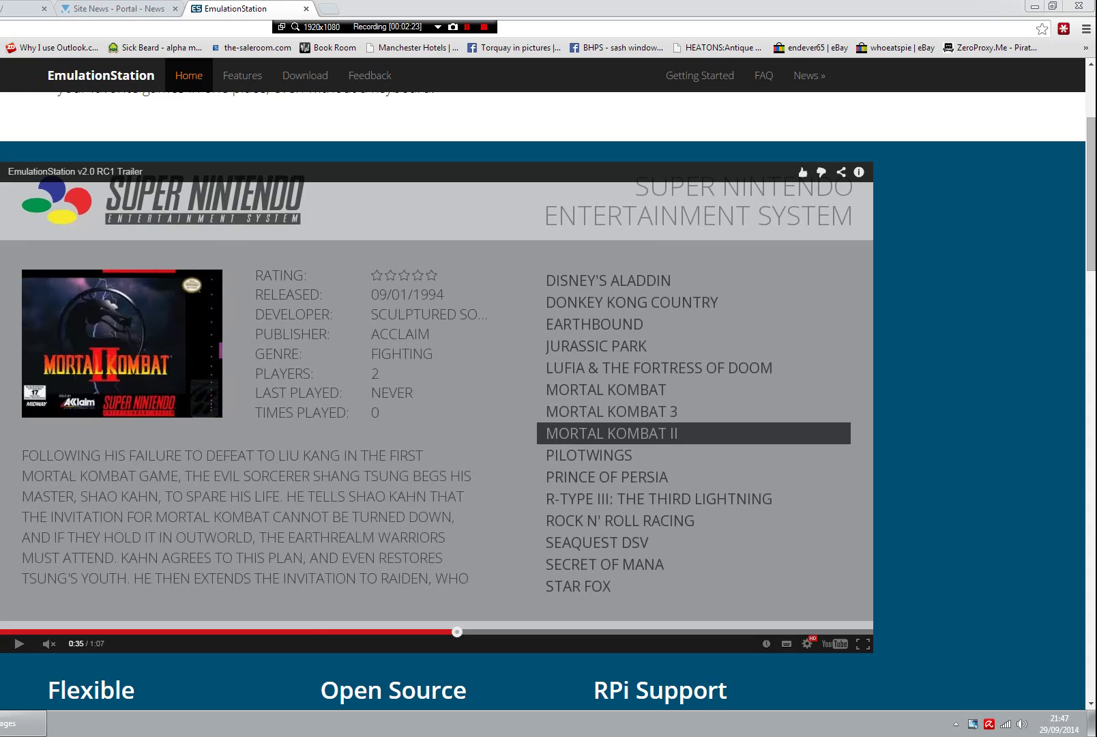
- Go to the EmuMovies site and open the EmuMovies DSU page in the EmuMovies Download Service category of Downloads
key(ctrl+shift+Tab)
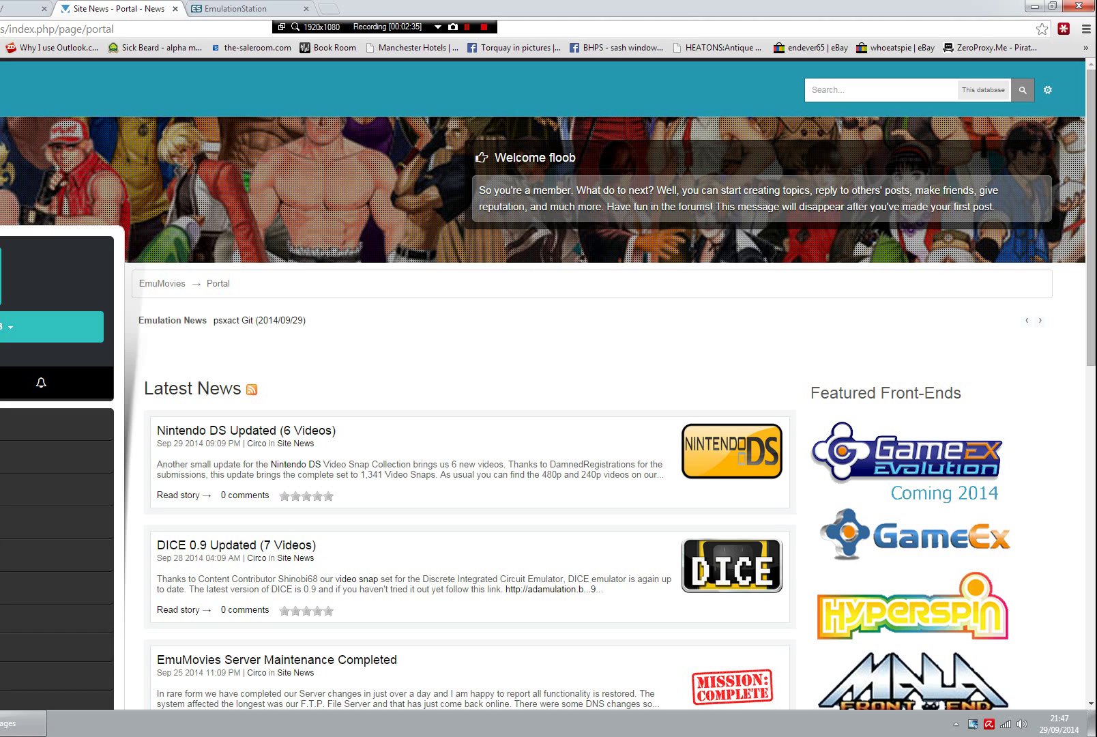
scroll(544, 362, down, 1)
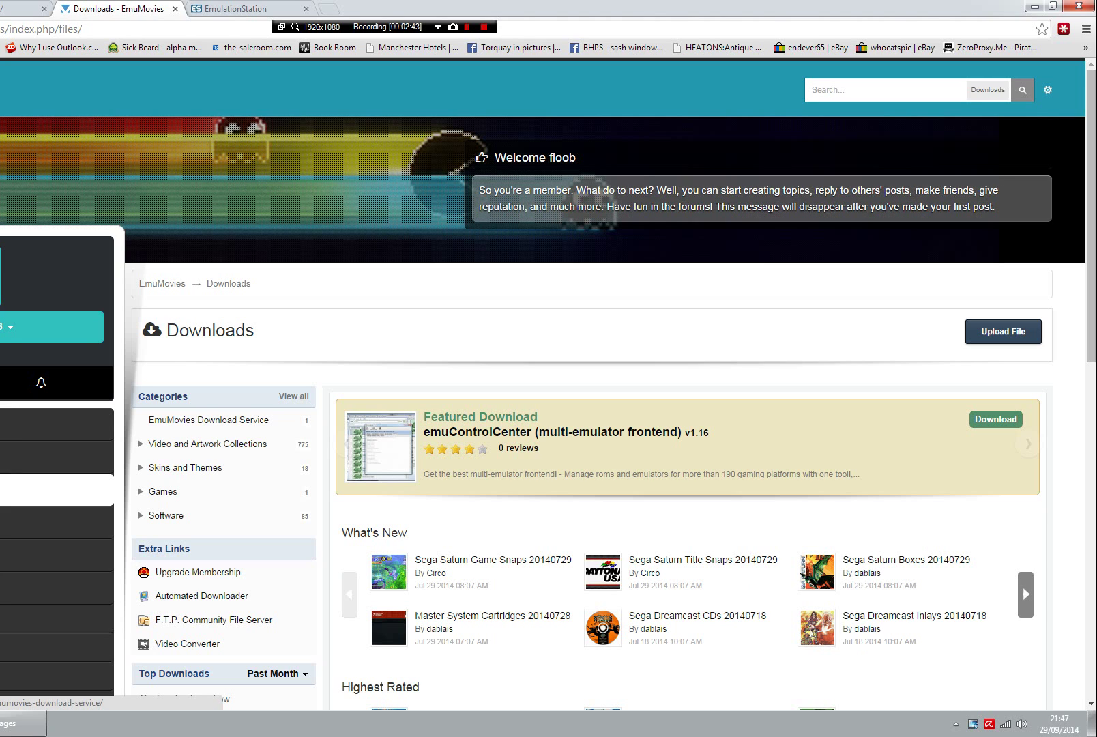
click(208, 420)
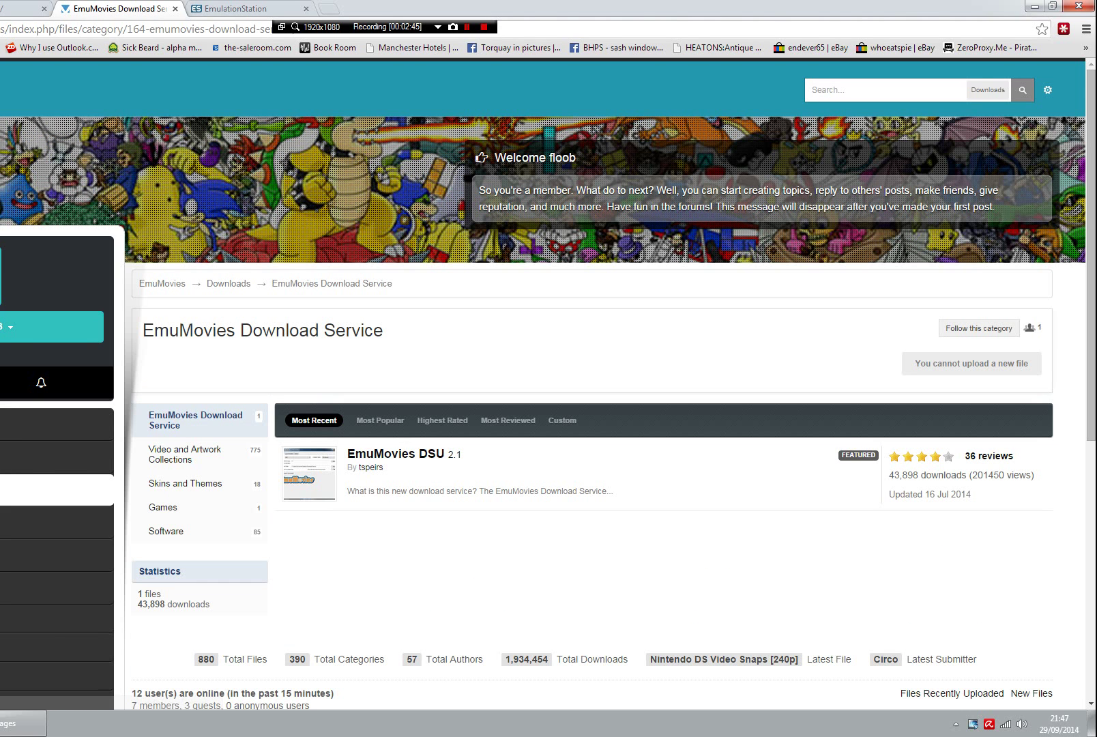
click(396, 454)
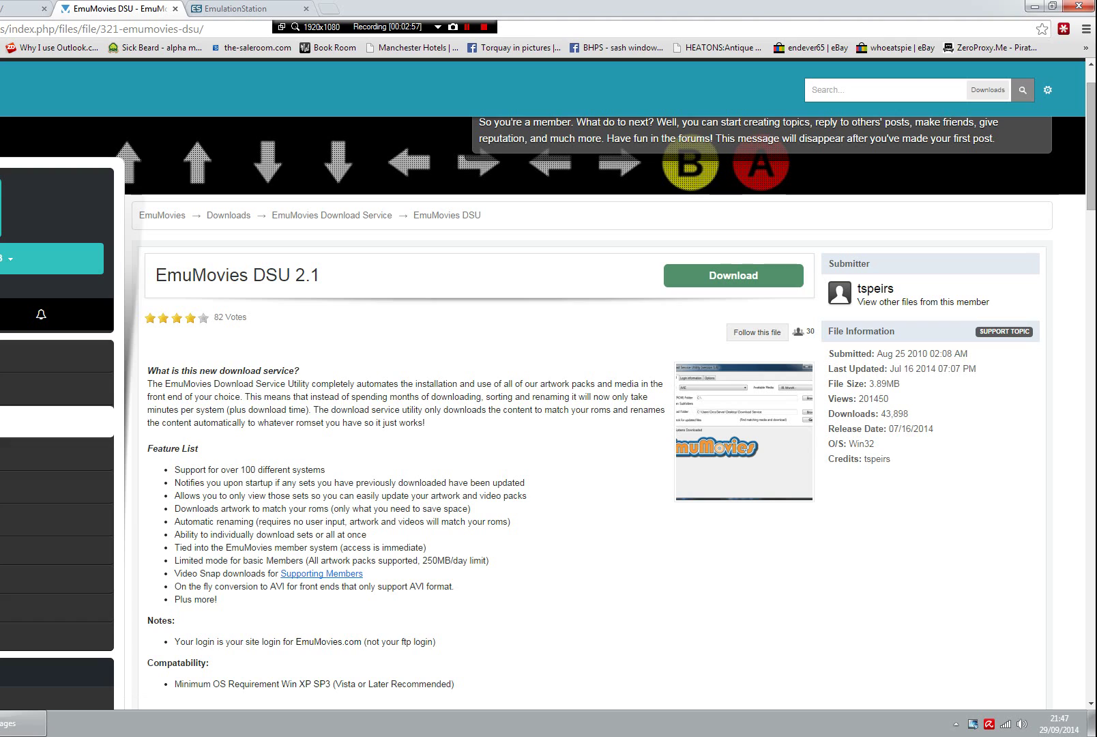
- Launch the Download Service Utility and show its login information
key(super)
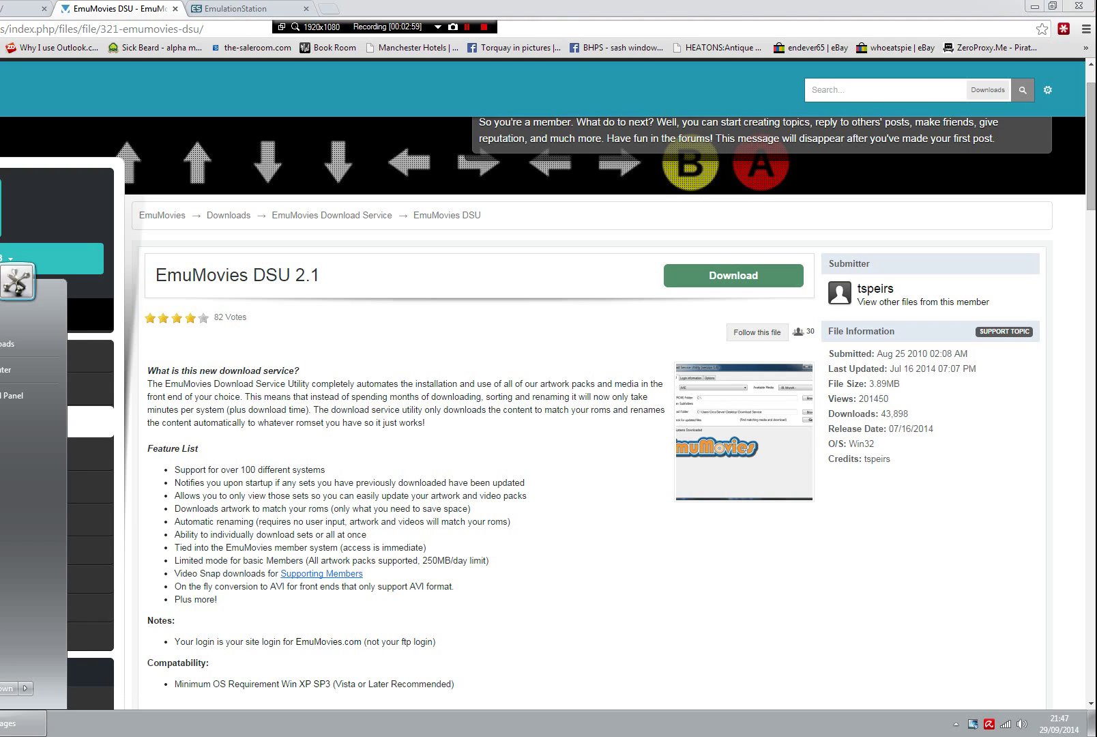
key(Return)
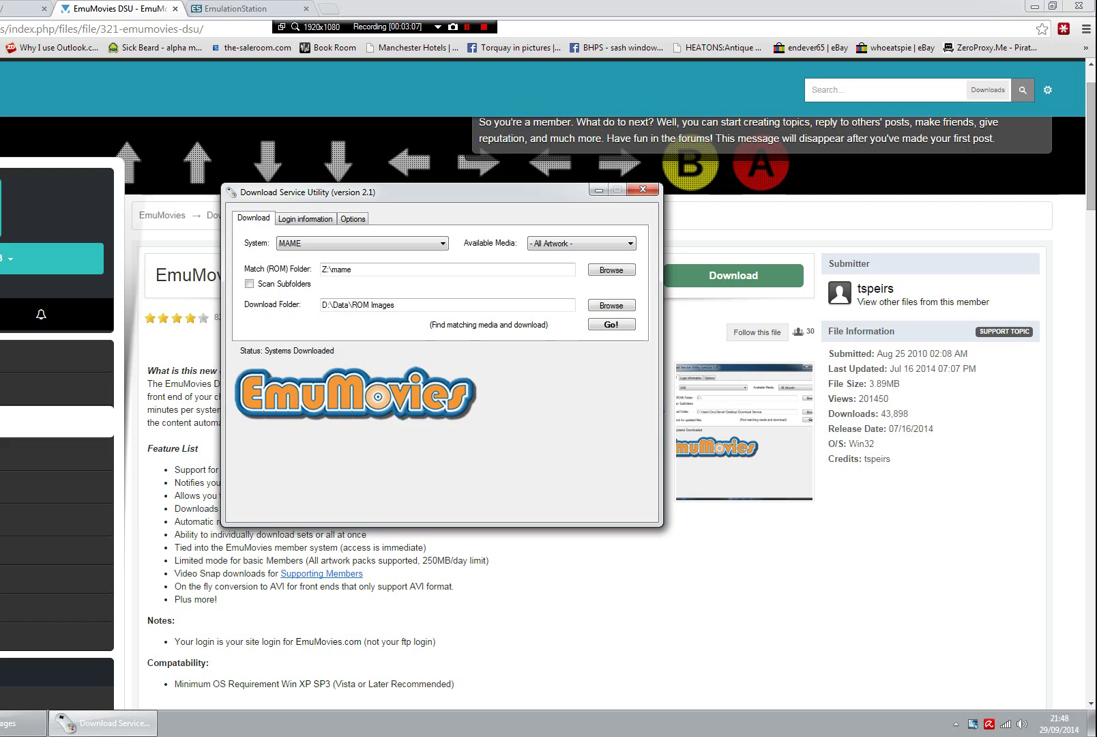
click(305, 218)
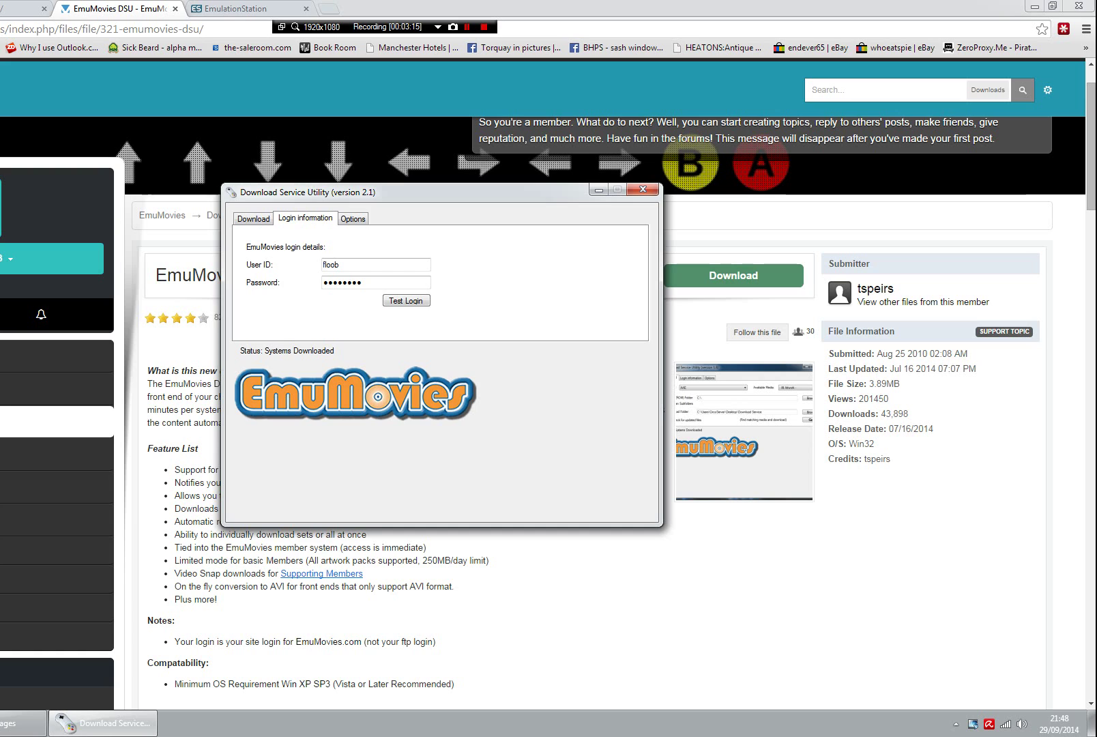
- Switch back to the EmuMovies DSU page in the browser and highlight the basic members' daily download limit in the feature list
key(alt+Tab)
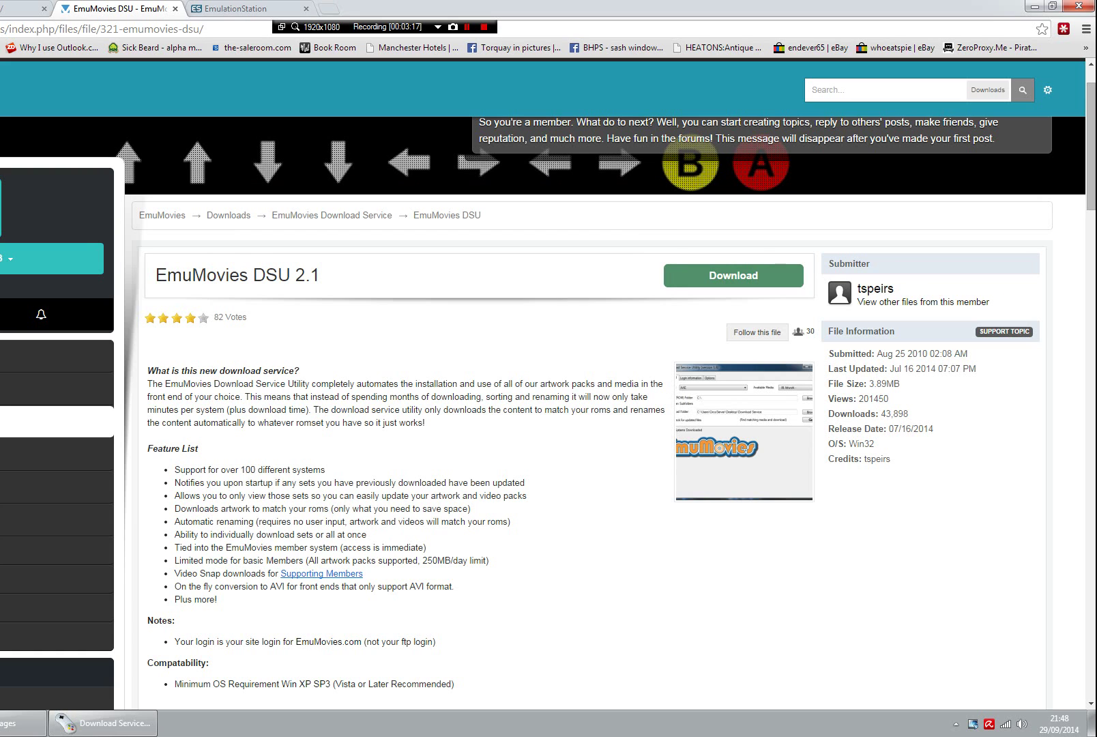
scroll(546, 409, down, 3)
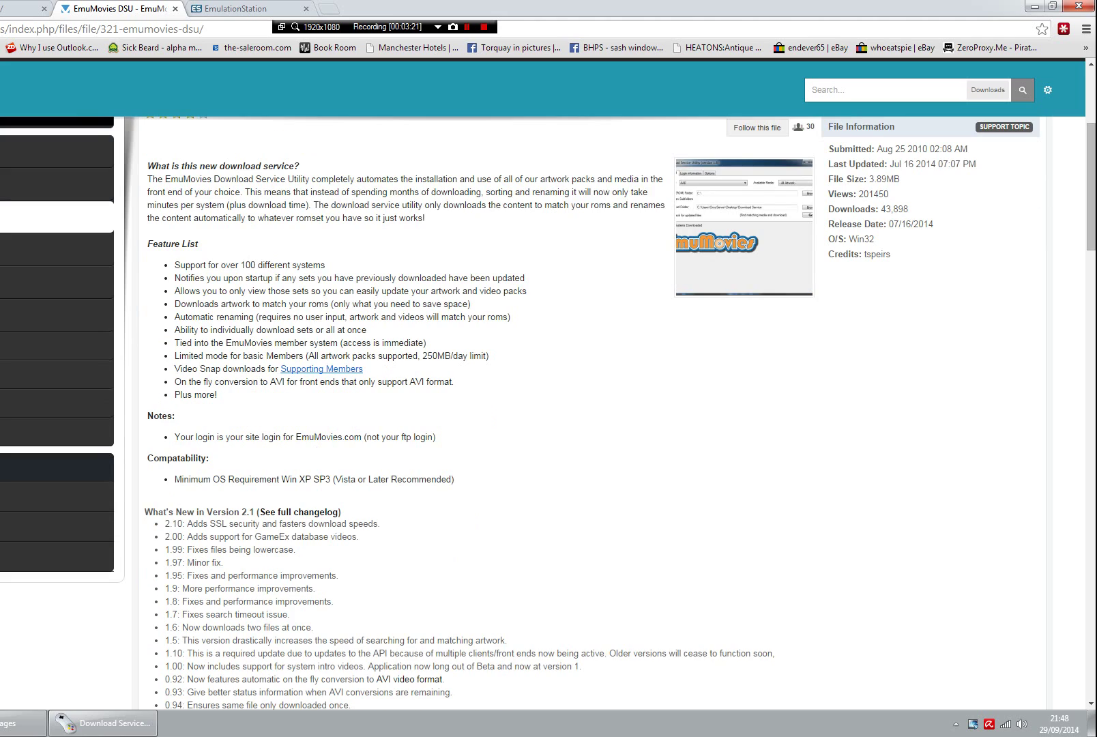
drag(419, 355, 445, 355)
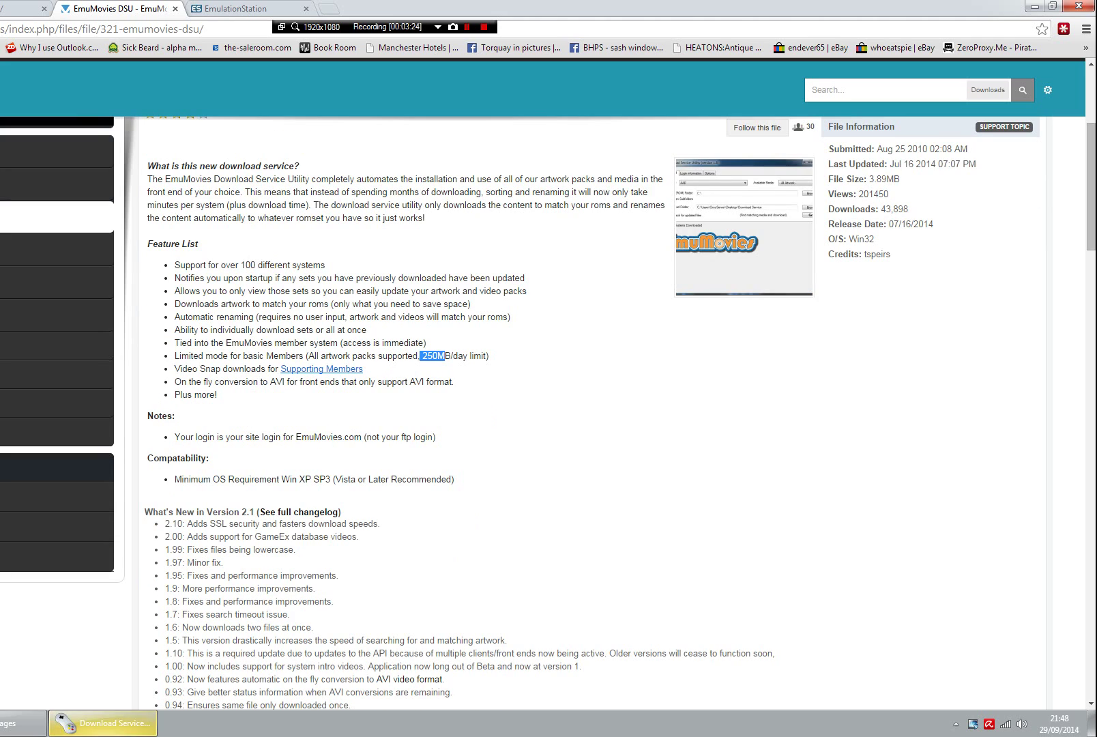
- Return to the Download Service Utility, test the saved EmuMovies login, and show the download options
click(103, 723)
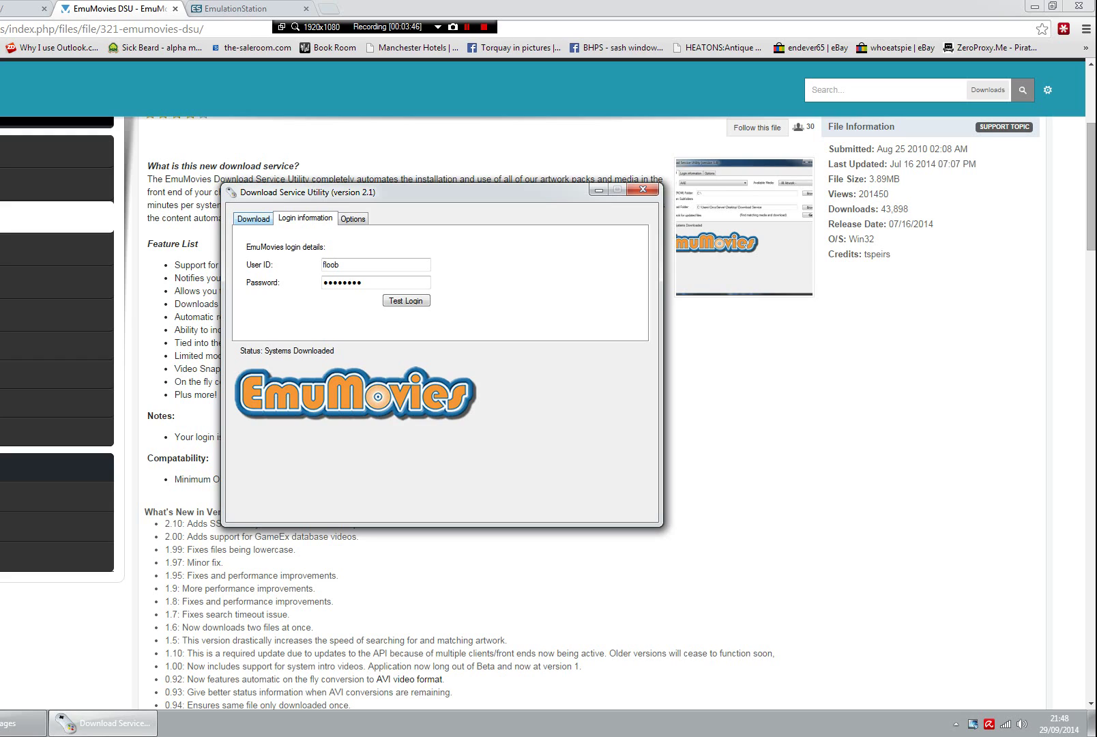
click(362, 282)
key(Return)
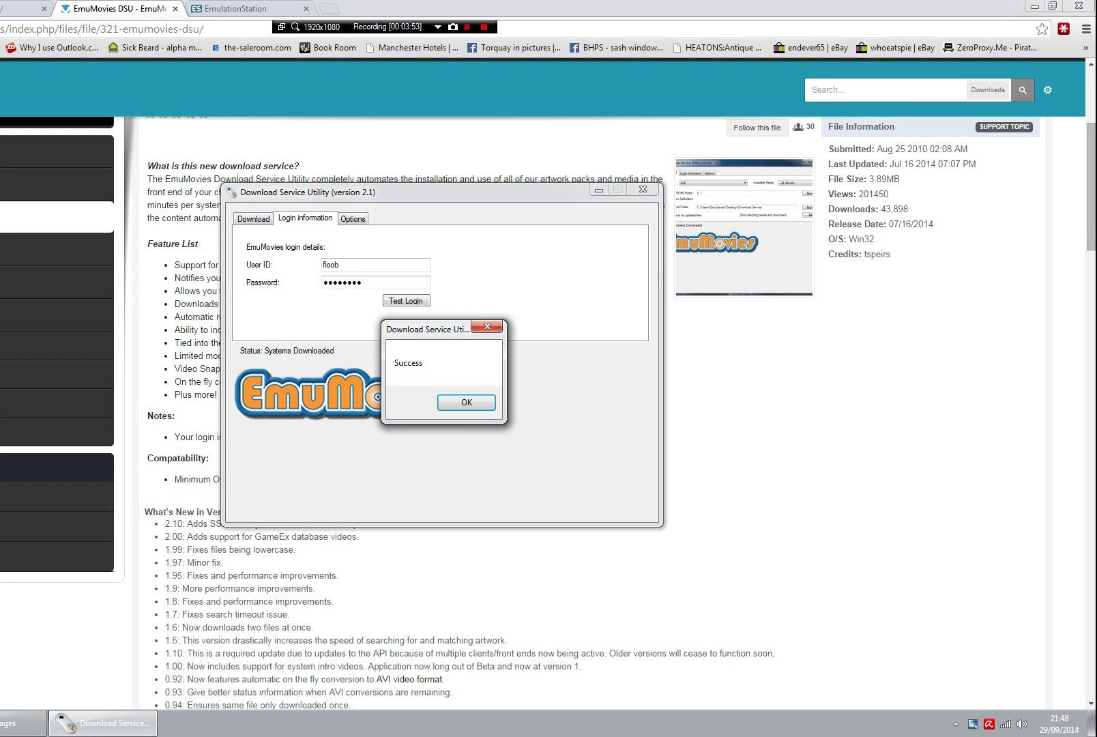
key(Return)
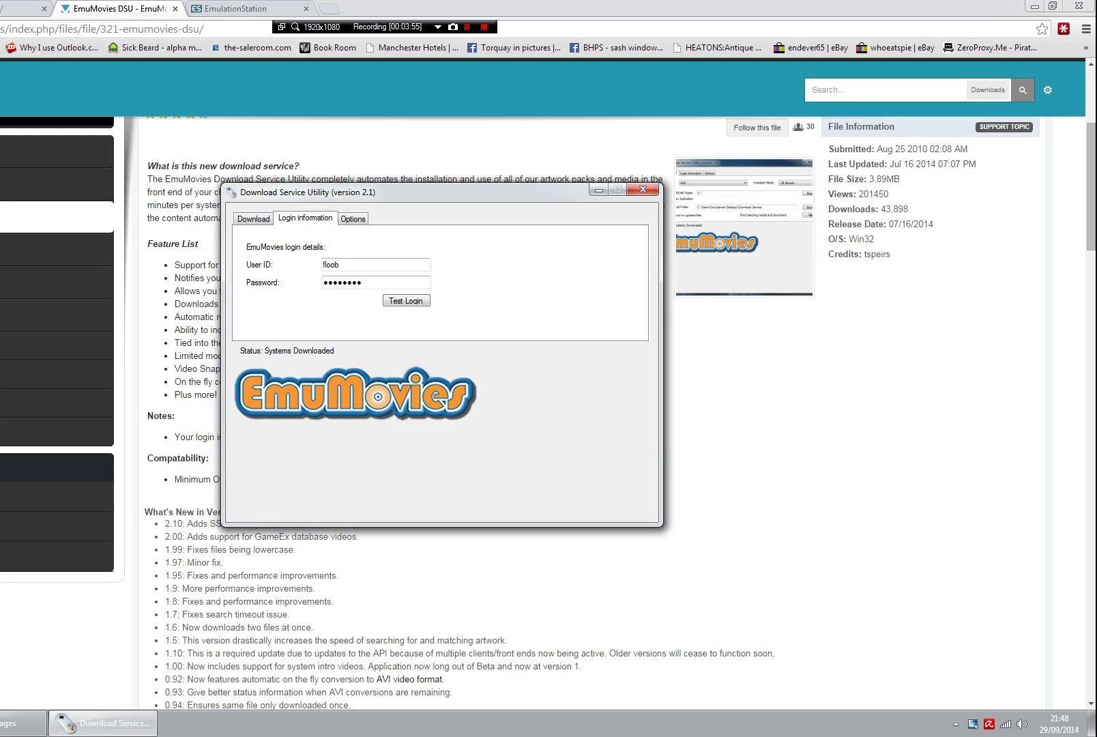
key(ctrl+Tab)
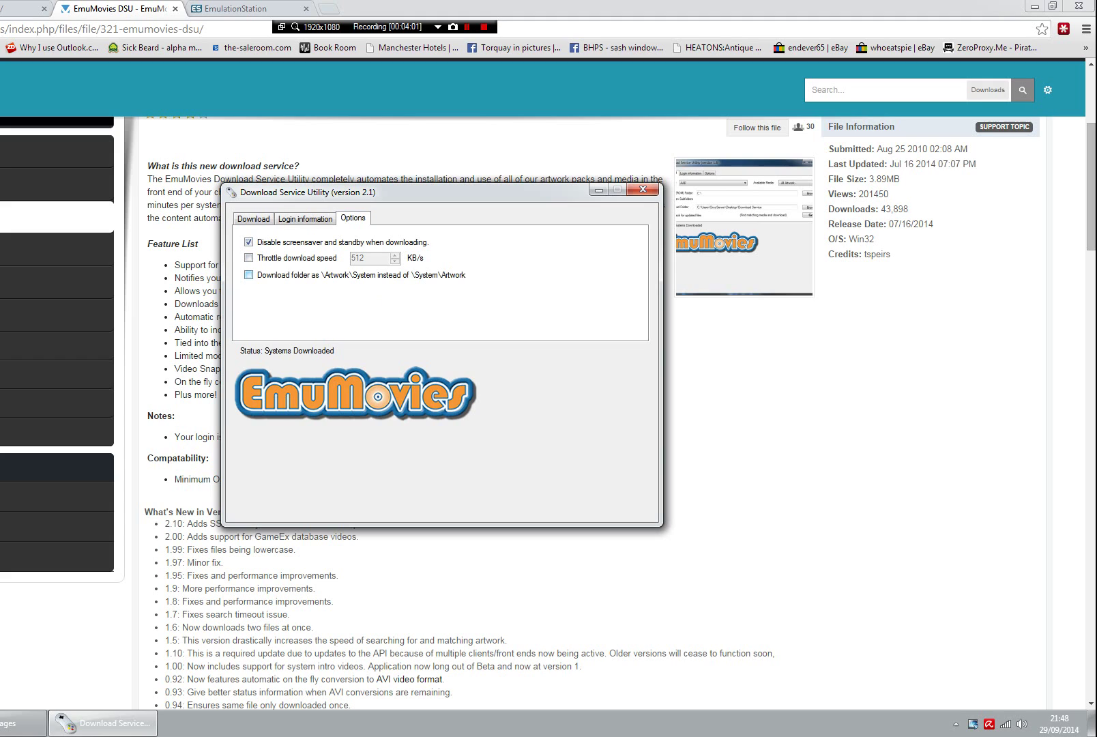
- Set the download system to MAME and choose - All Artwork - as the available media
key(ctrl+Tab)
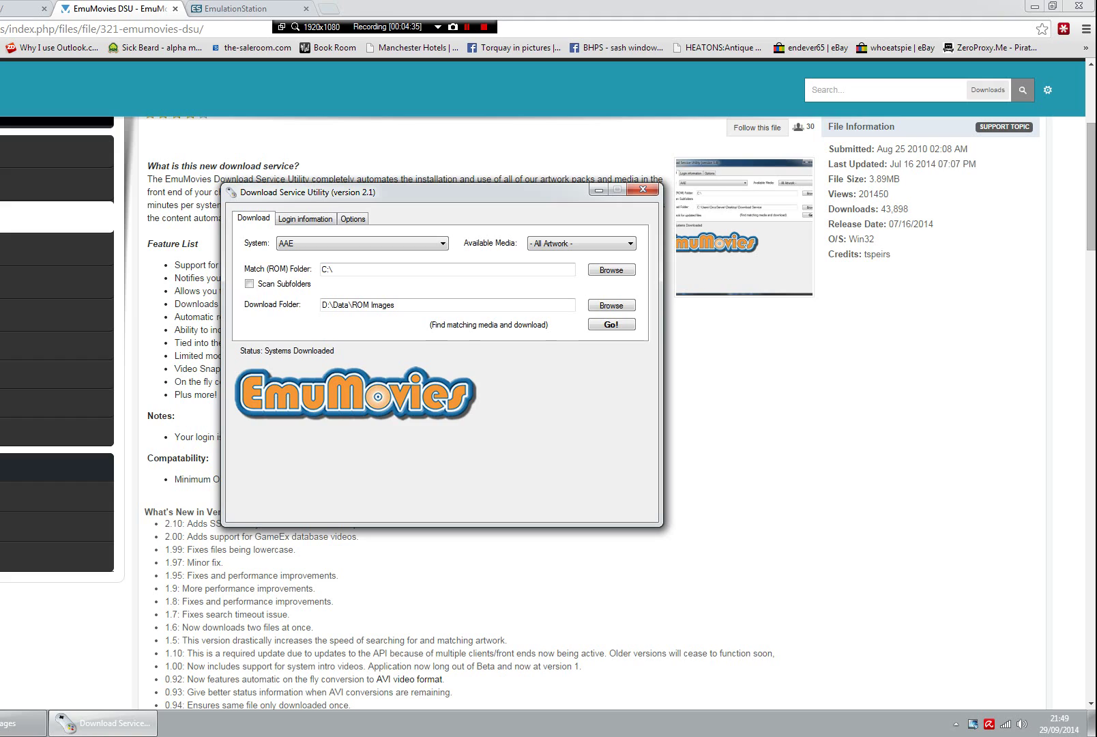
click(382, 243)
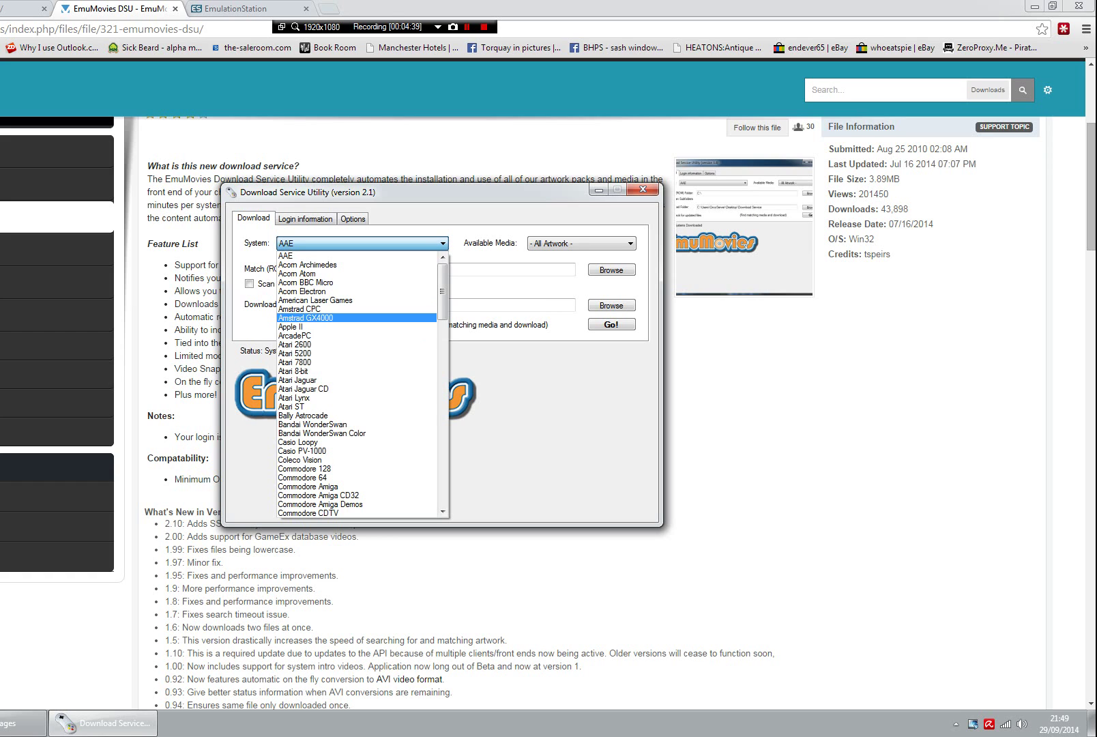
scroll(355, 308, down, 10)
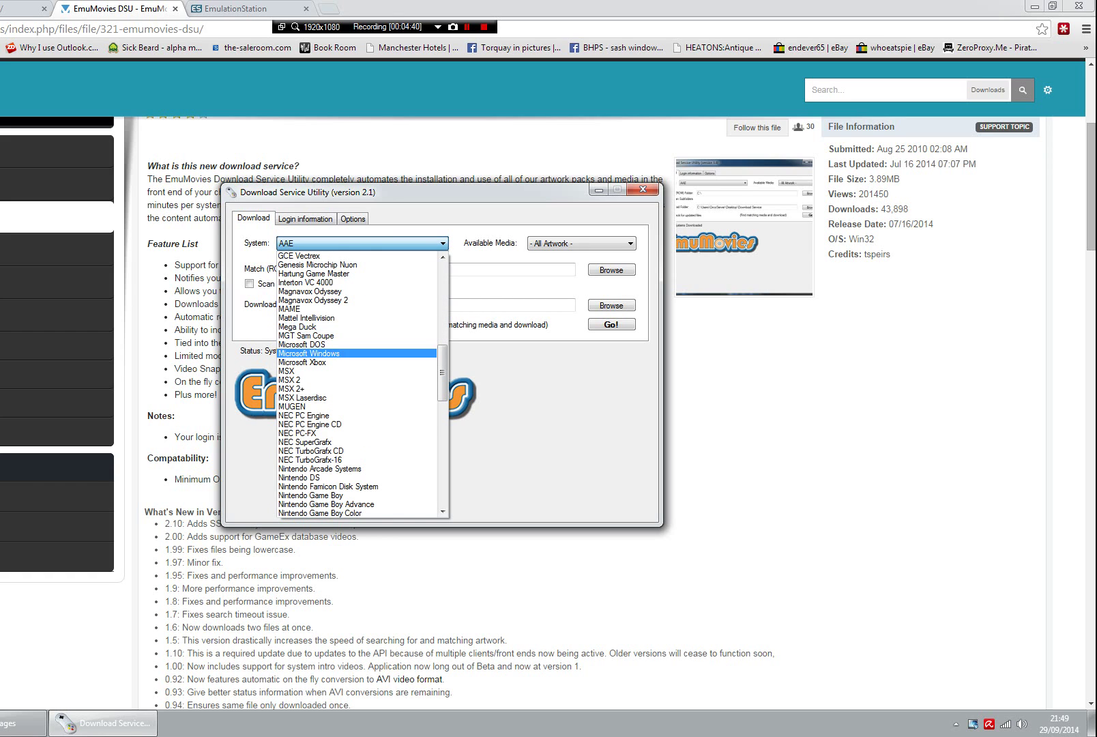
click(289, 308)
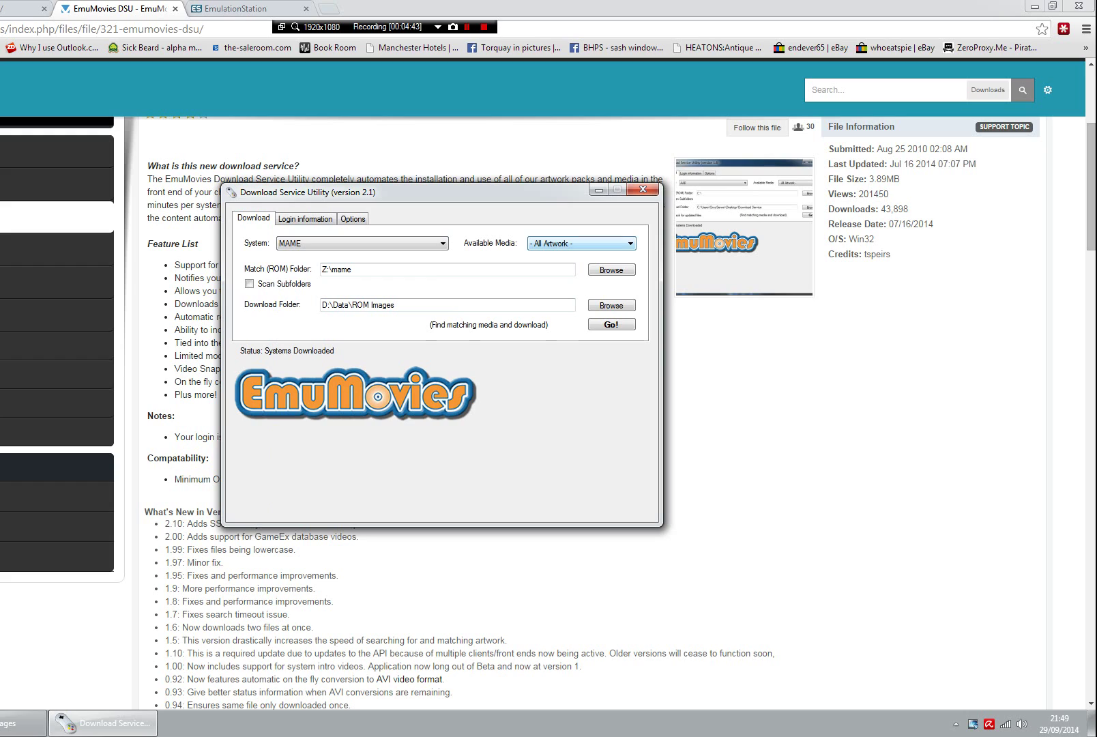
click(583, 243)
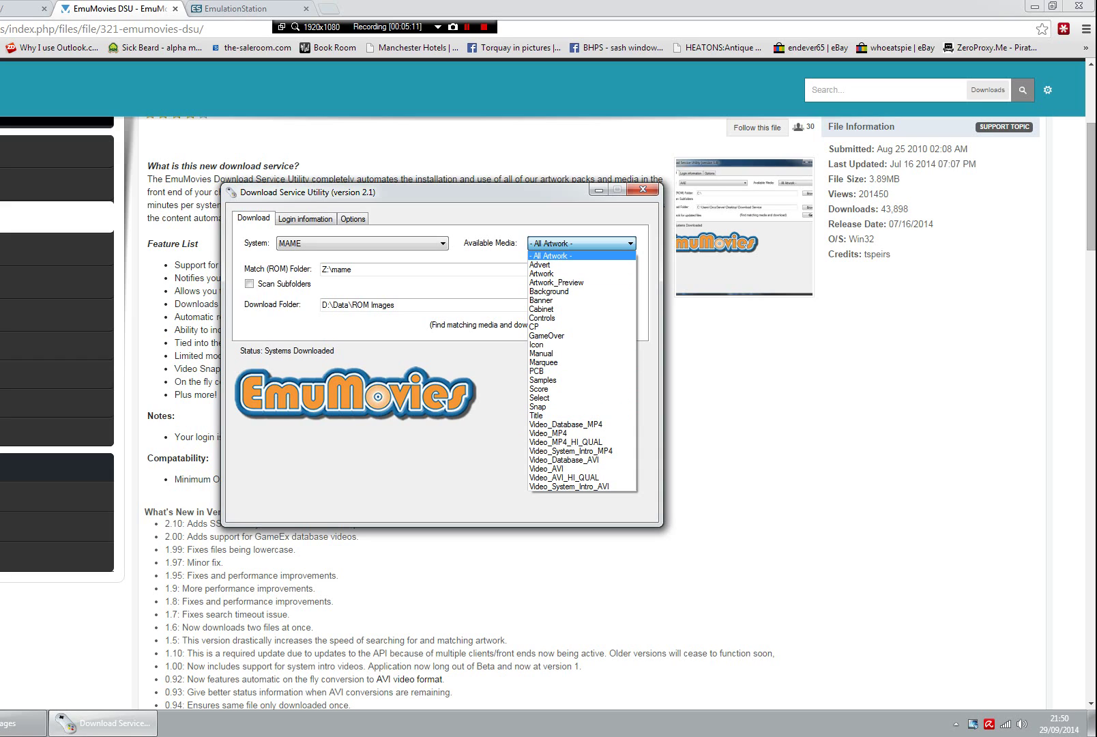
key(Return)
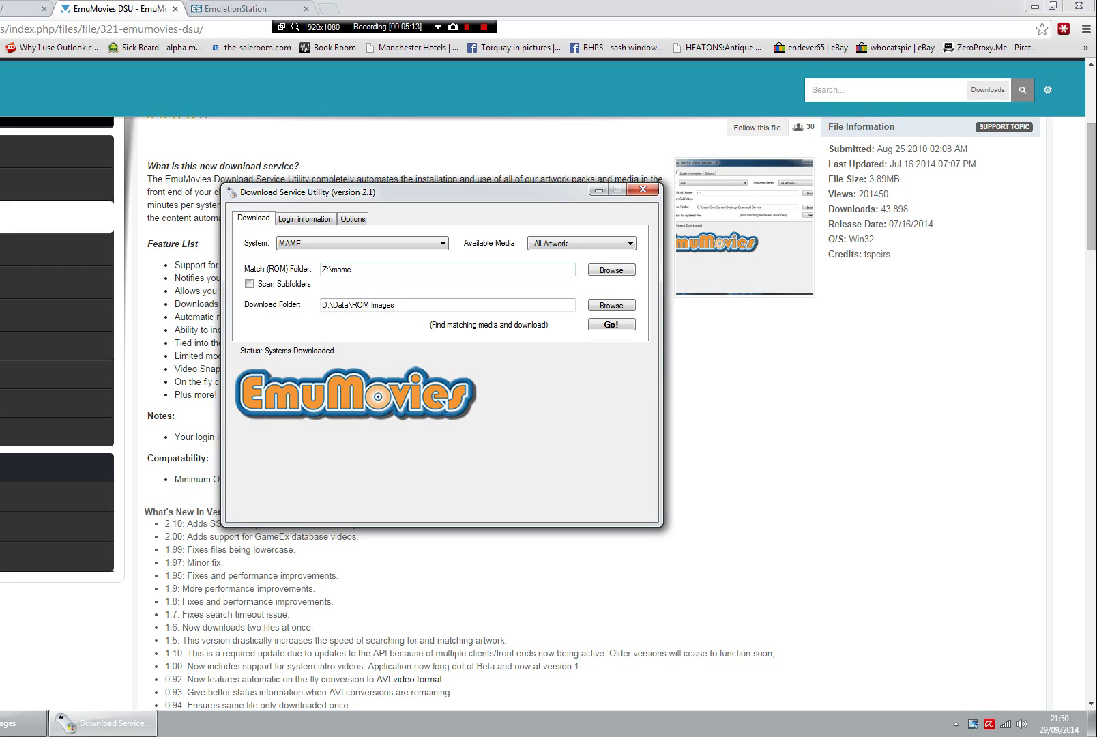
- Open the network location 192.168.0.103 in Windows Explorer and move its window clear of the utility's system settings
click(351, 269)
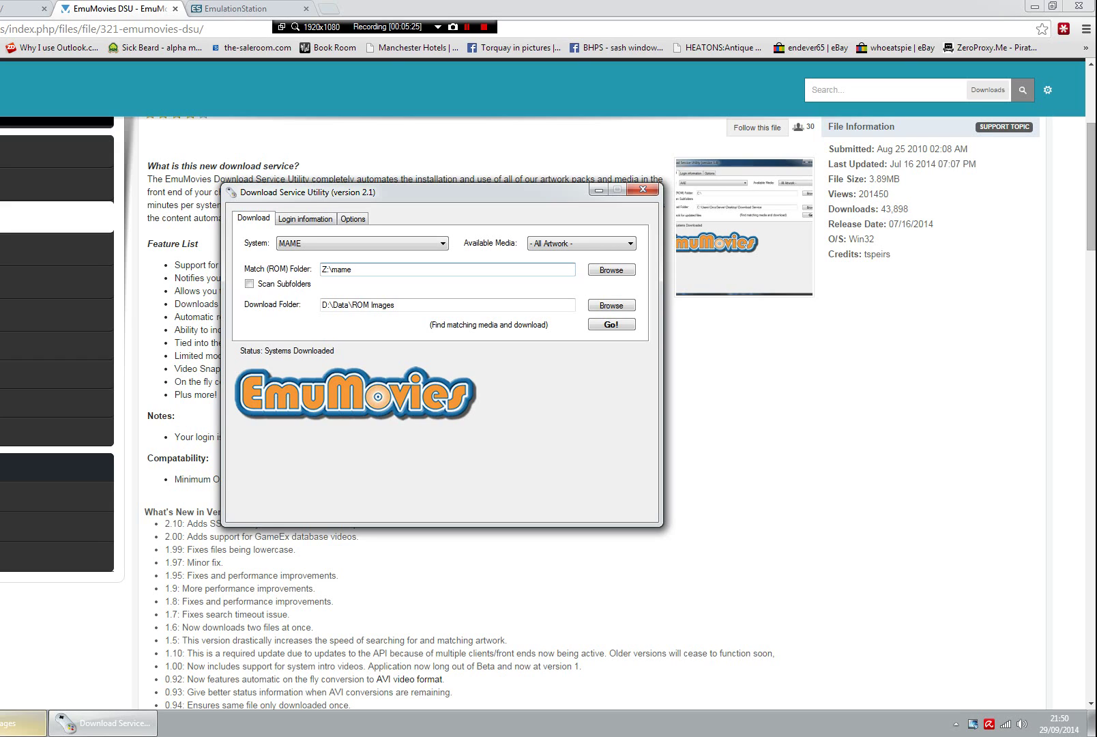
key(super)
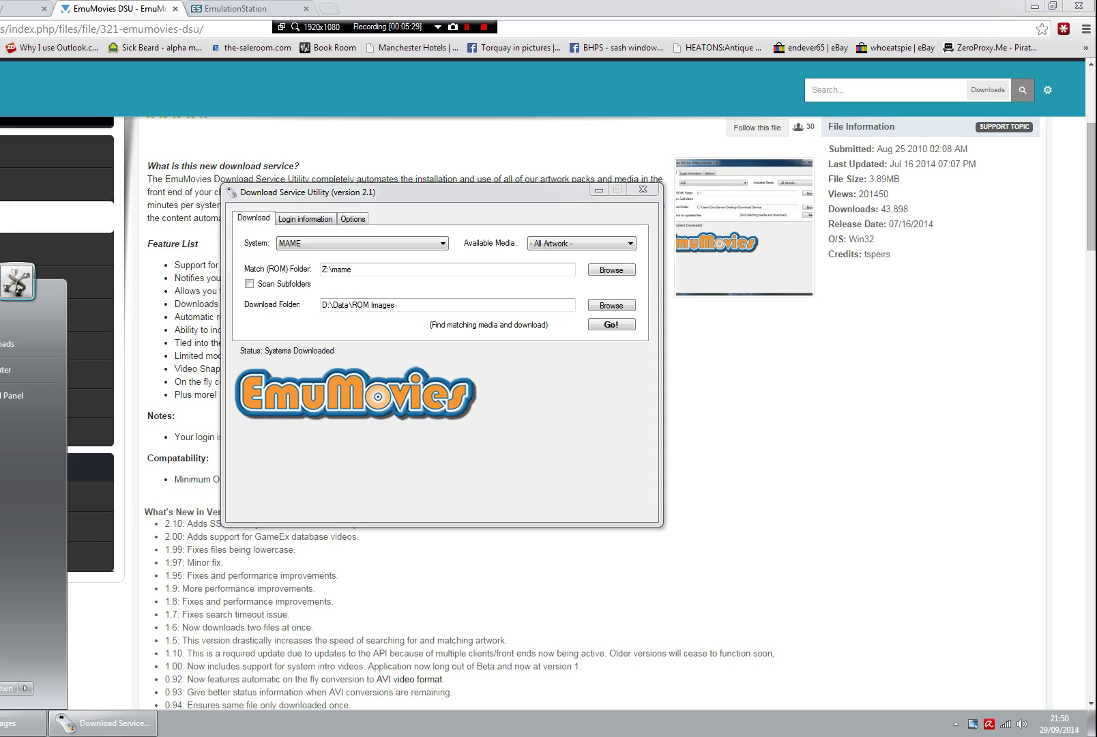
text(c)
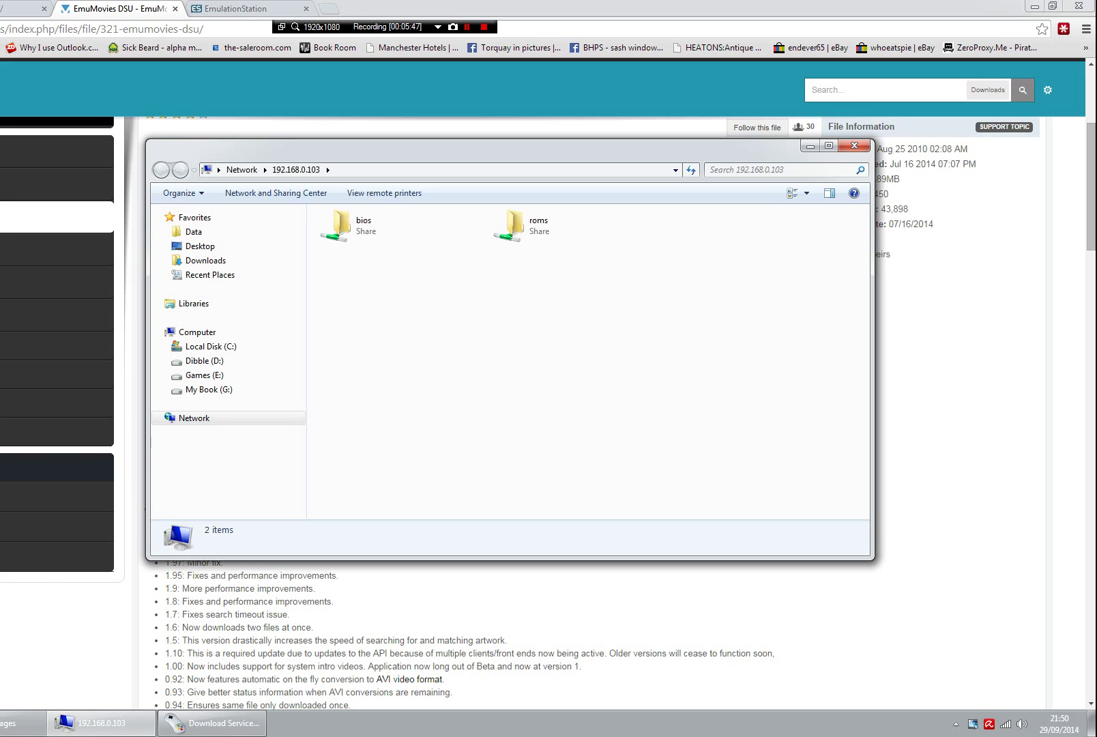
drag(478, 145, 557, 282)
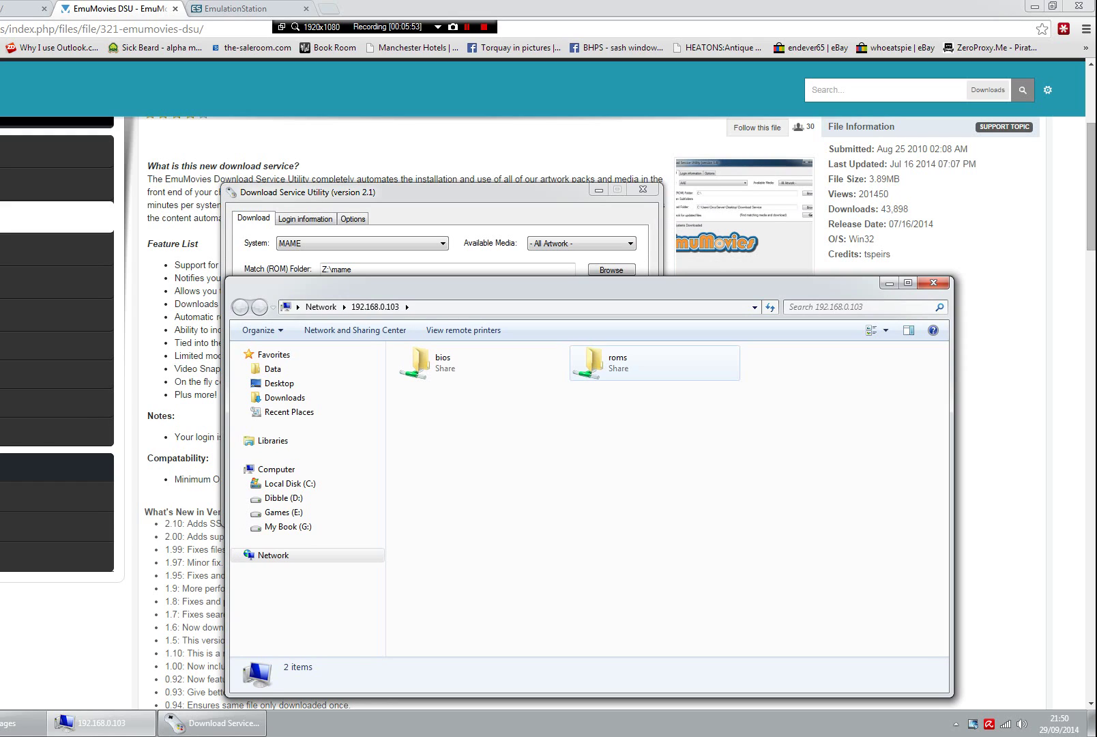
- Map the roms share on 192.168.0.103 to network drive Z: and close the mapped drive's window
click(618, 362)
right_click(604, 359)
click(631, 464)
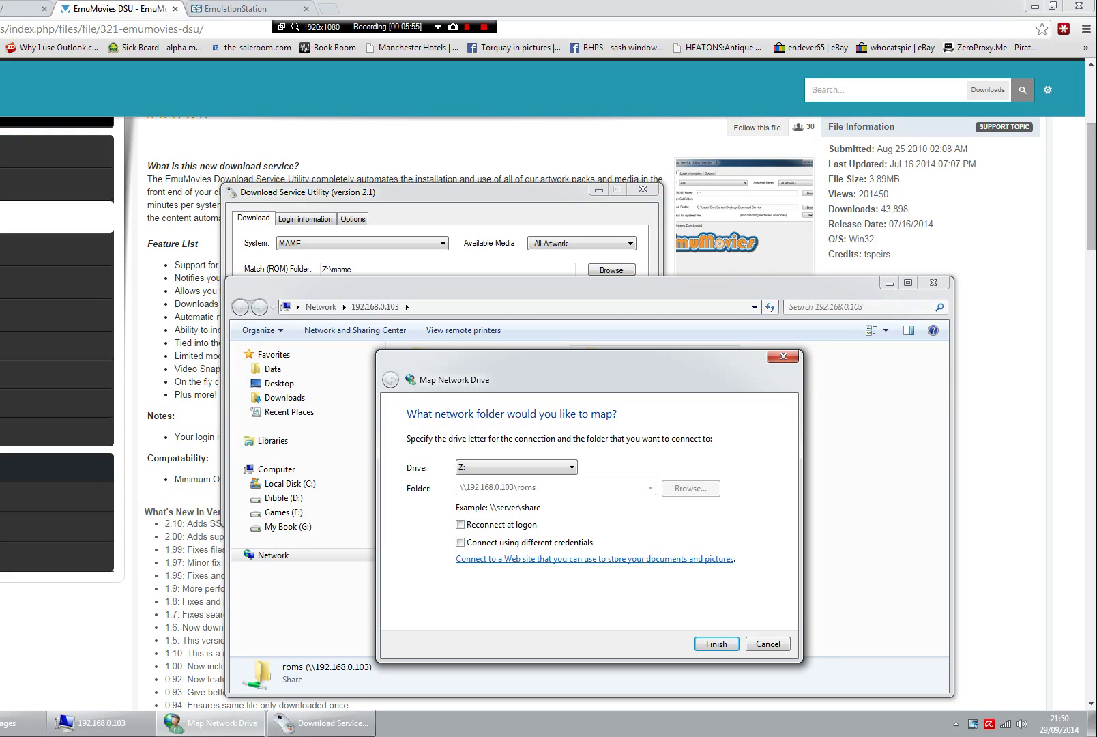
click(517, 467)
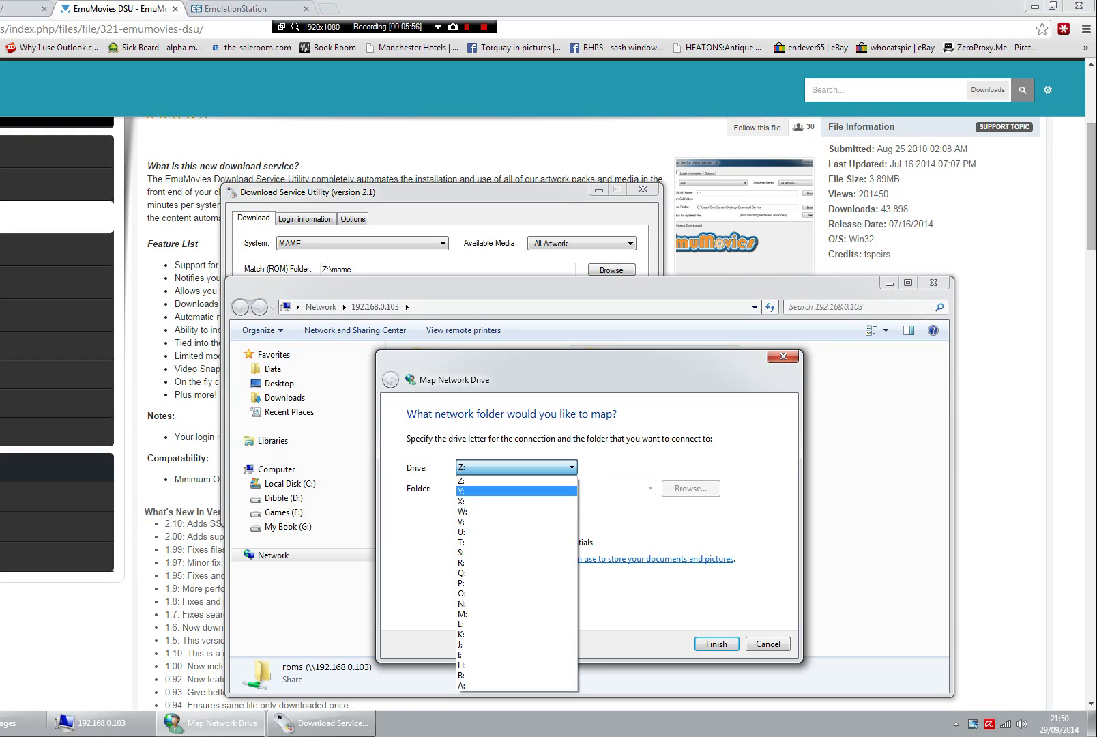
click(505, 480)
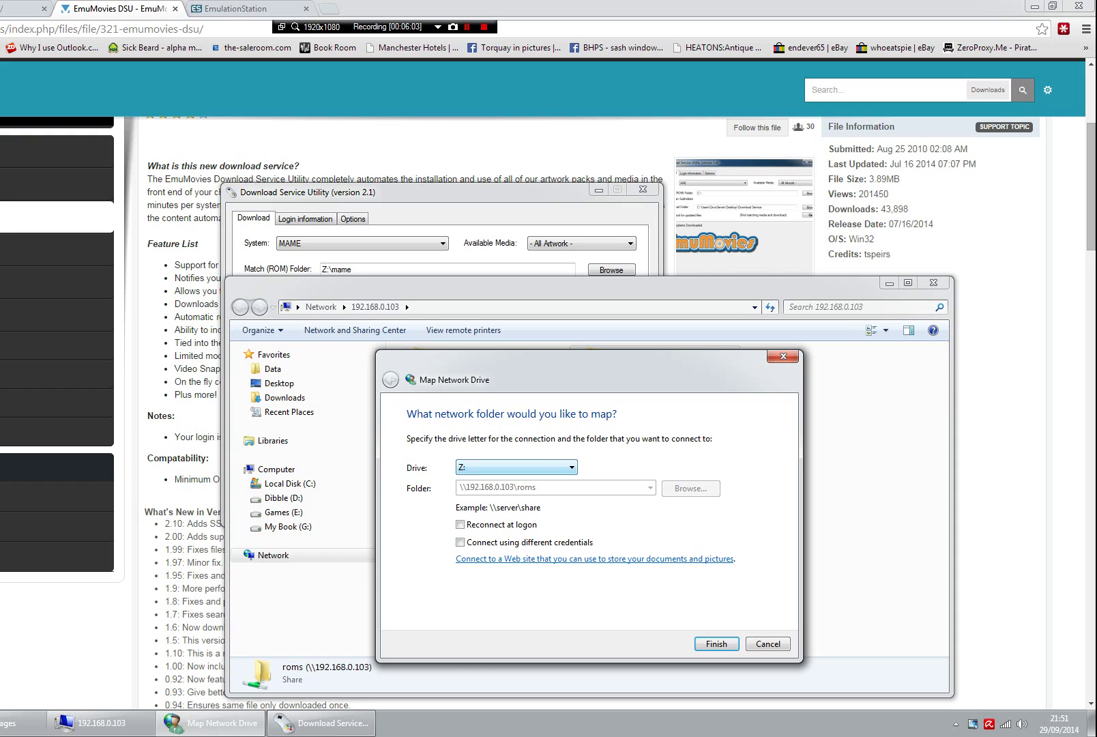
key(Return)
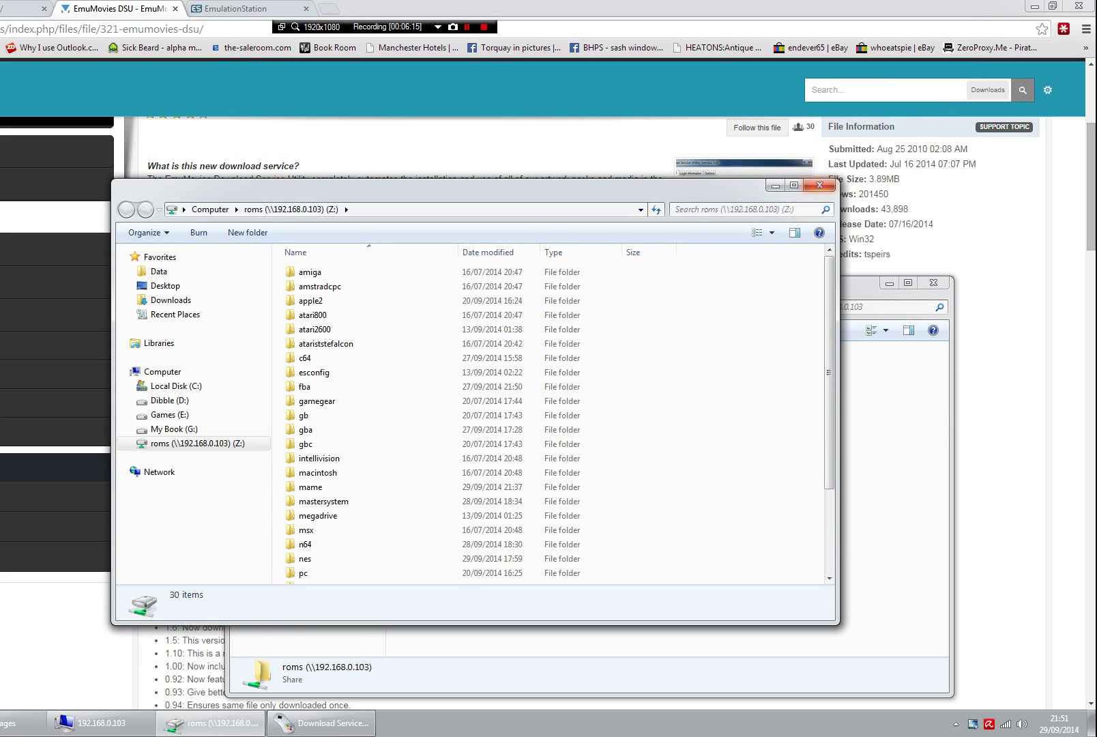
click(820, 185)
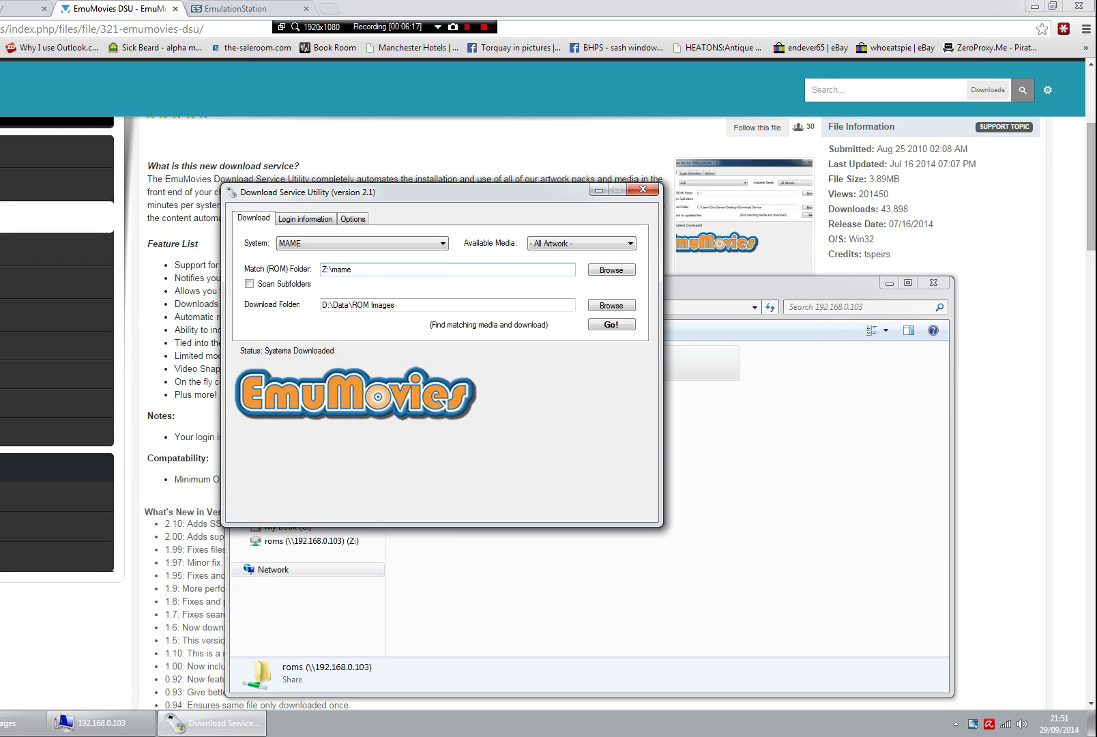
- Set the Match (ROM) Folder to the mame folder on drive Z: and start finding and downloading matching media
key(Tab)
key(Return)
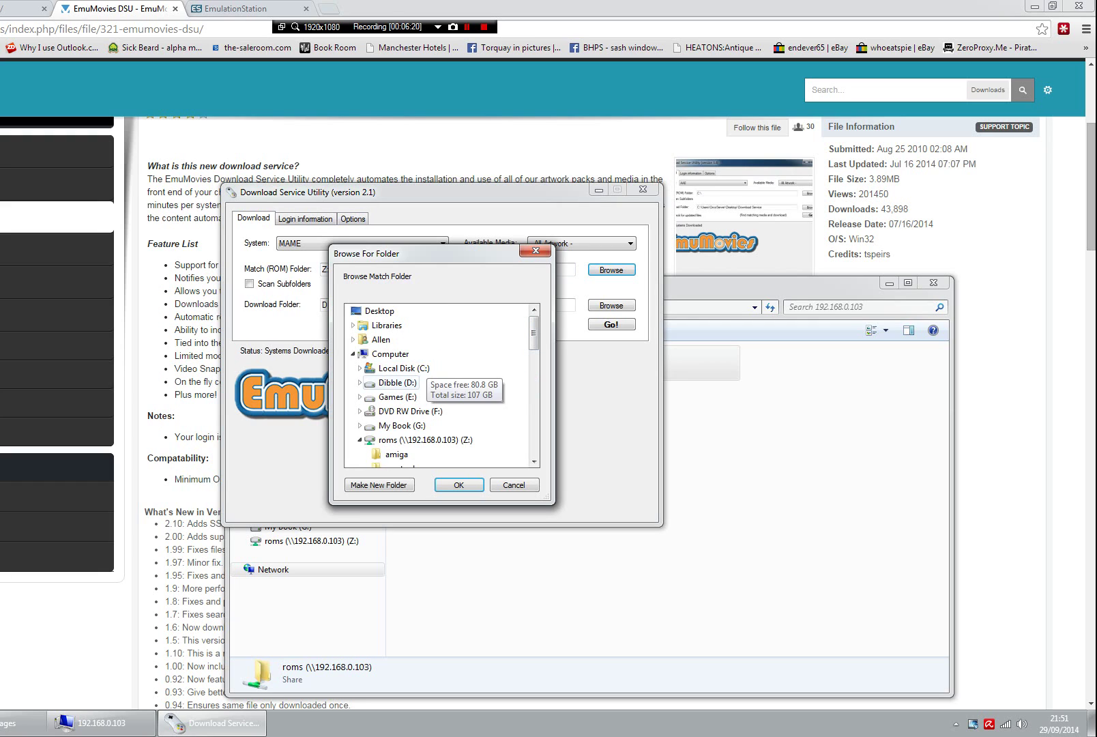
double_click(396, 441)
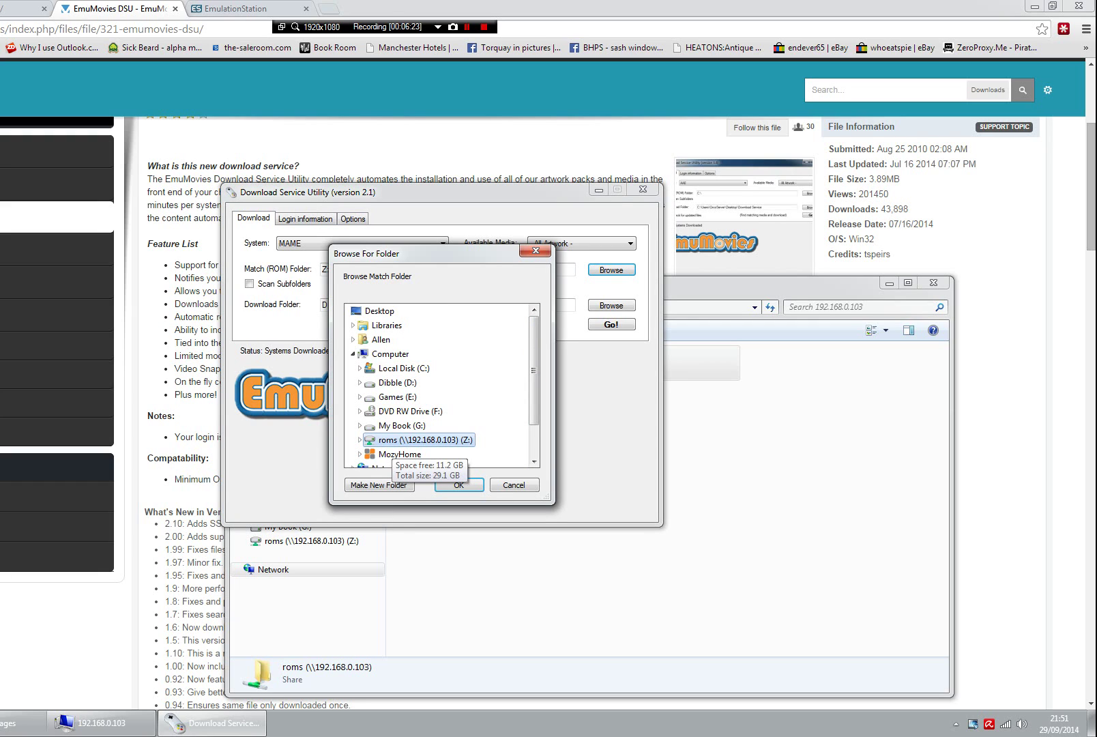
double_click(396, 440)
scroll(436, 382, down, 2)
scroll(397, 413, down, 1)
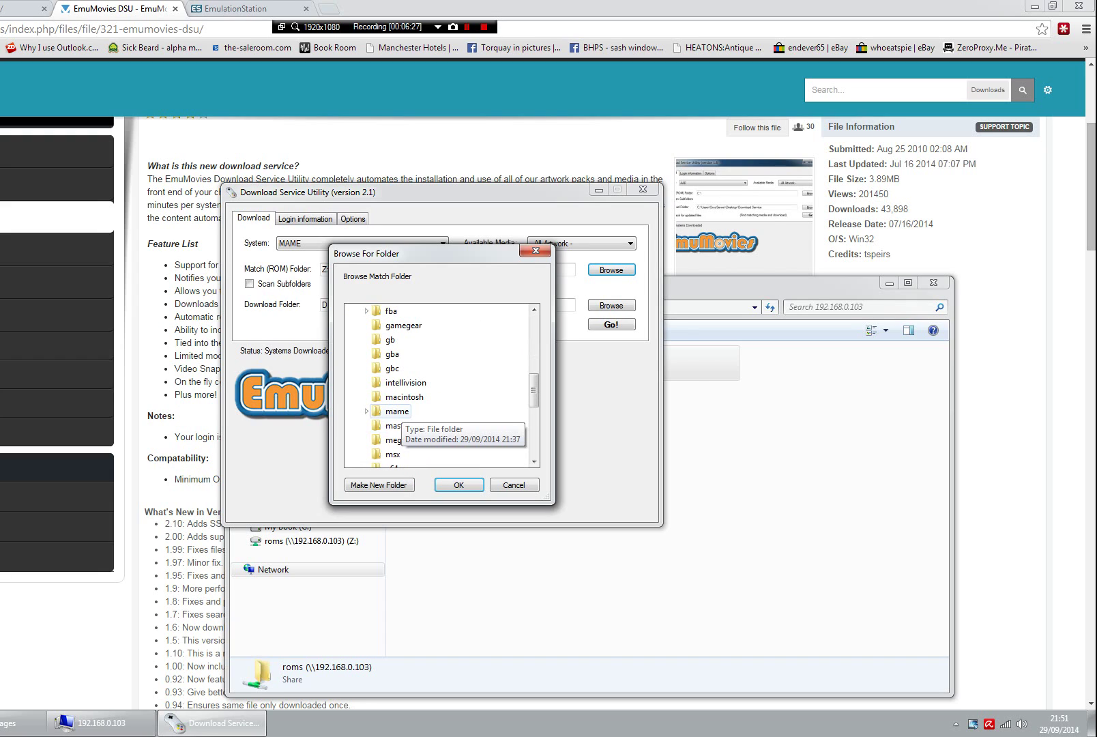
click(397, 412)
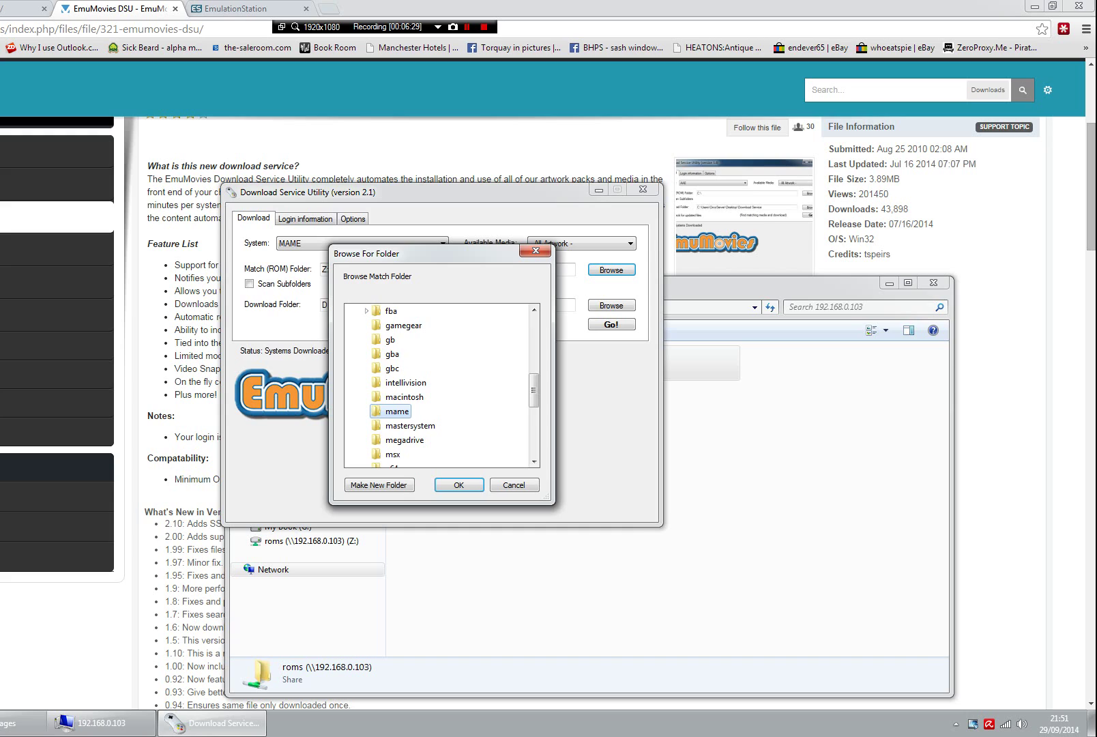
scroll(437, 386, up, 1)
click(459, 485)
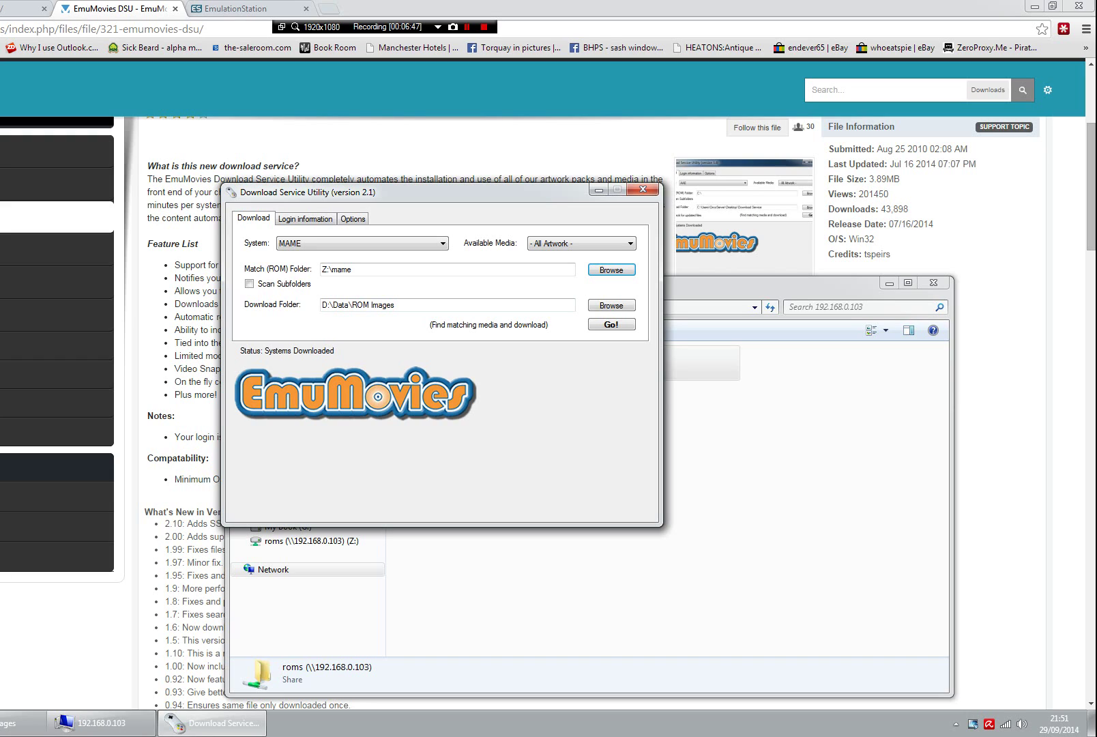
key(Return)
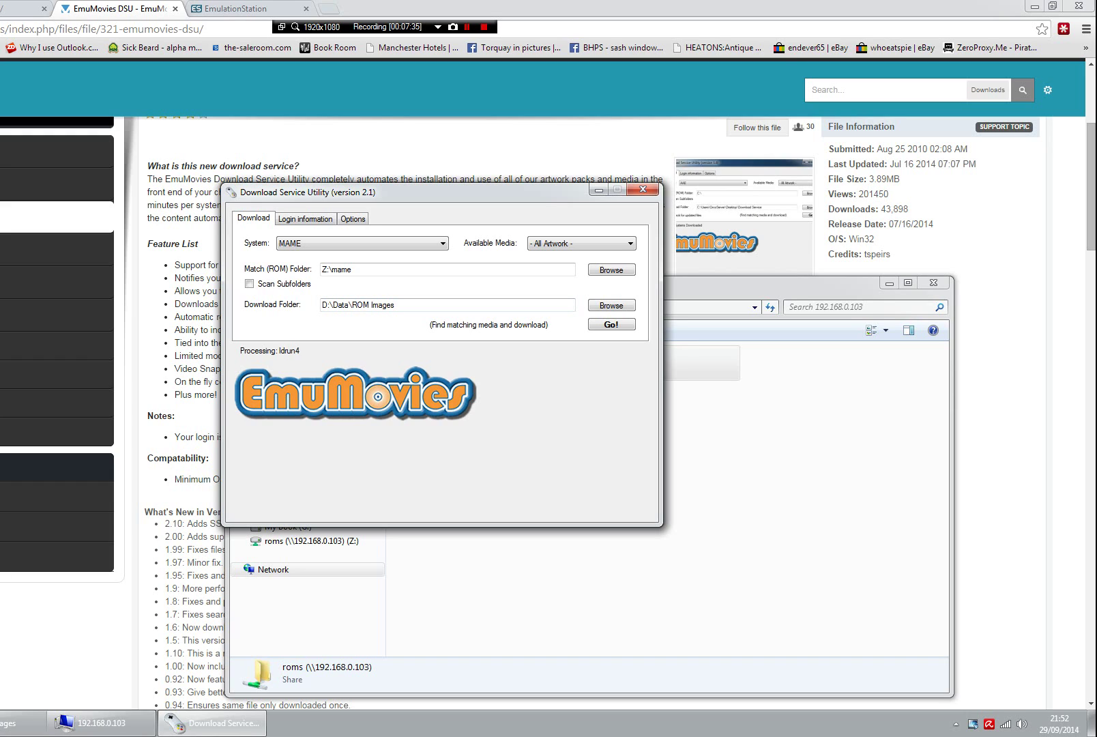
- Open the Title folder inside D:\Data\ROM Images\MAME in Windows Explorer
click(21, 723)
key(Down)
key(Down)
key(Down)
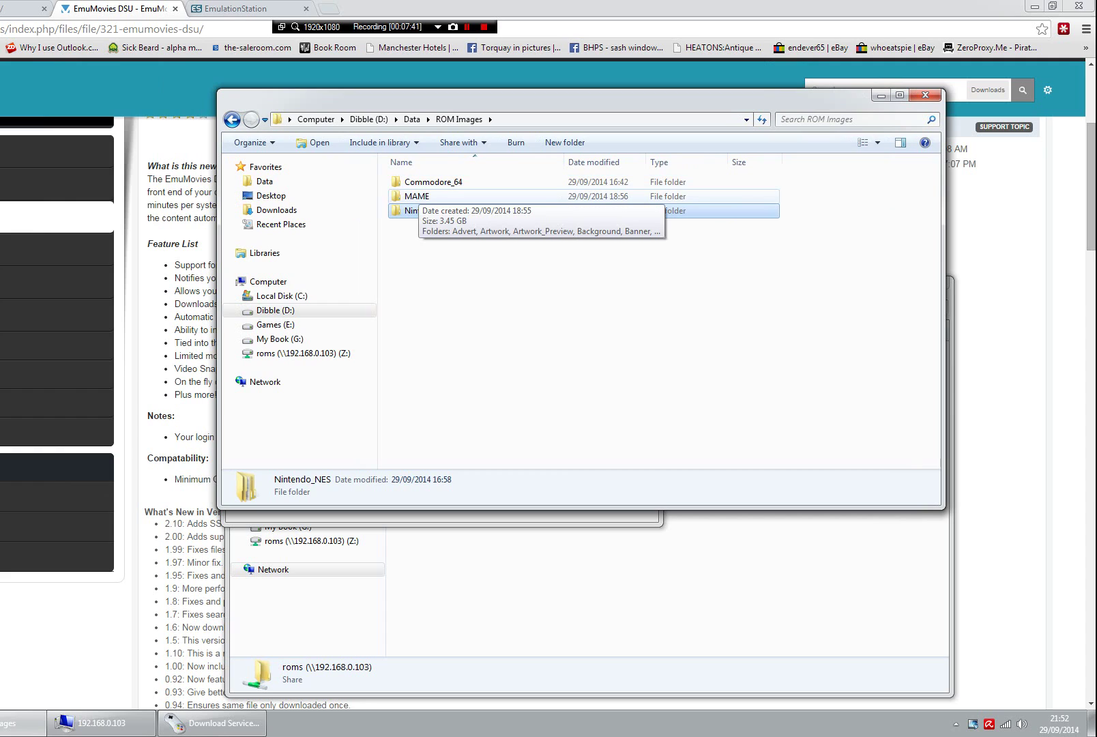
double_click(417, 196)
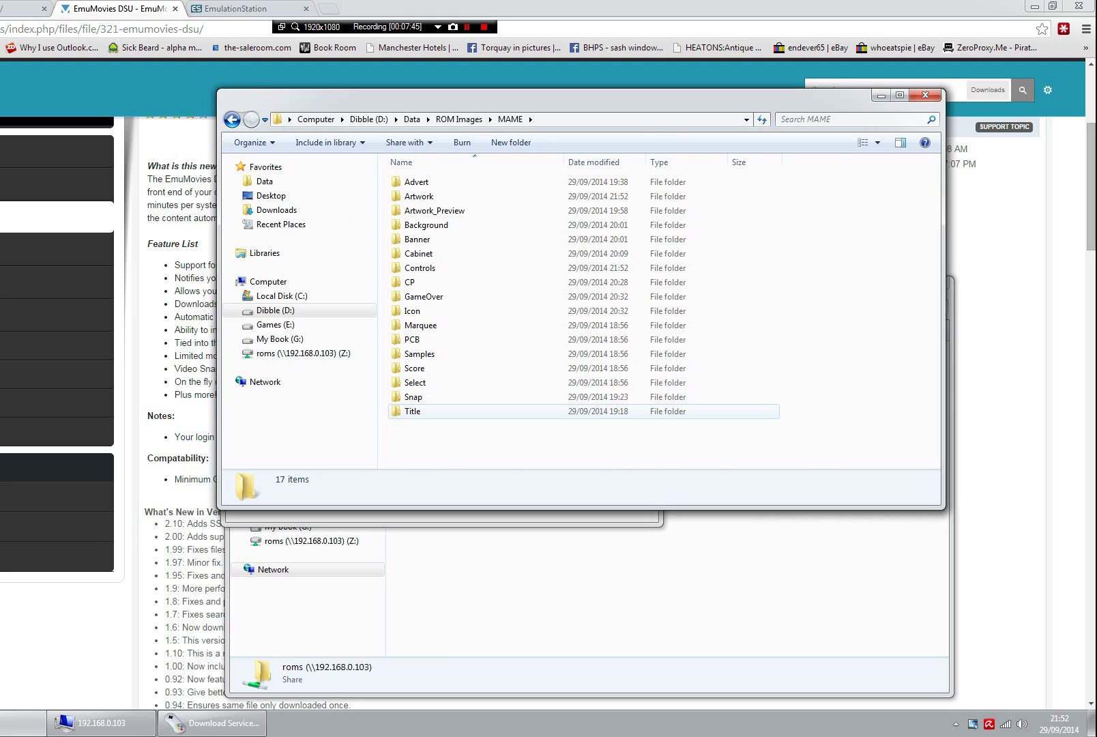
double_click(412, 411)
- View the downloaded title images in IrfanView, starting at 4dwarrio.png and continuing past 600.png, and close the viewer
double_click(427, 225)
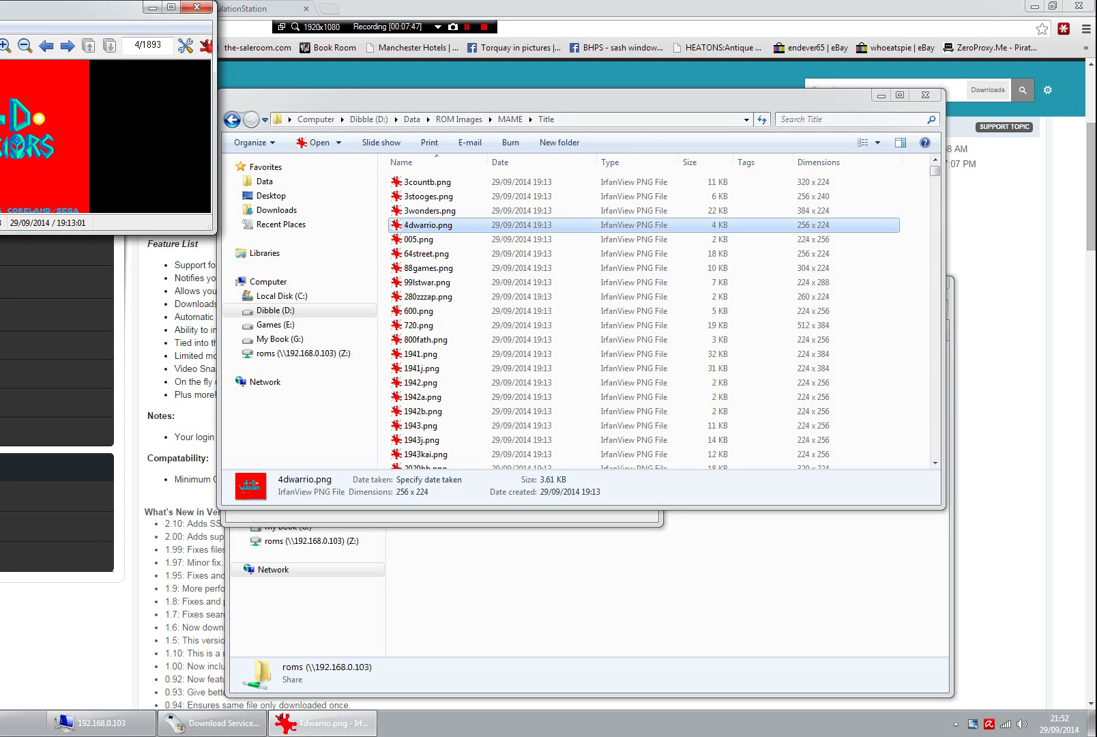
key(space)
key(space)
key(space)
key(space)
key(space)
key(space)
key(space)
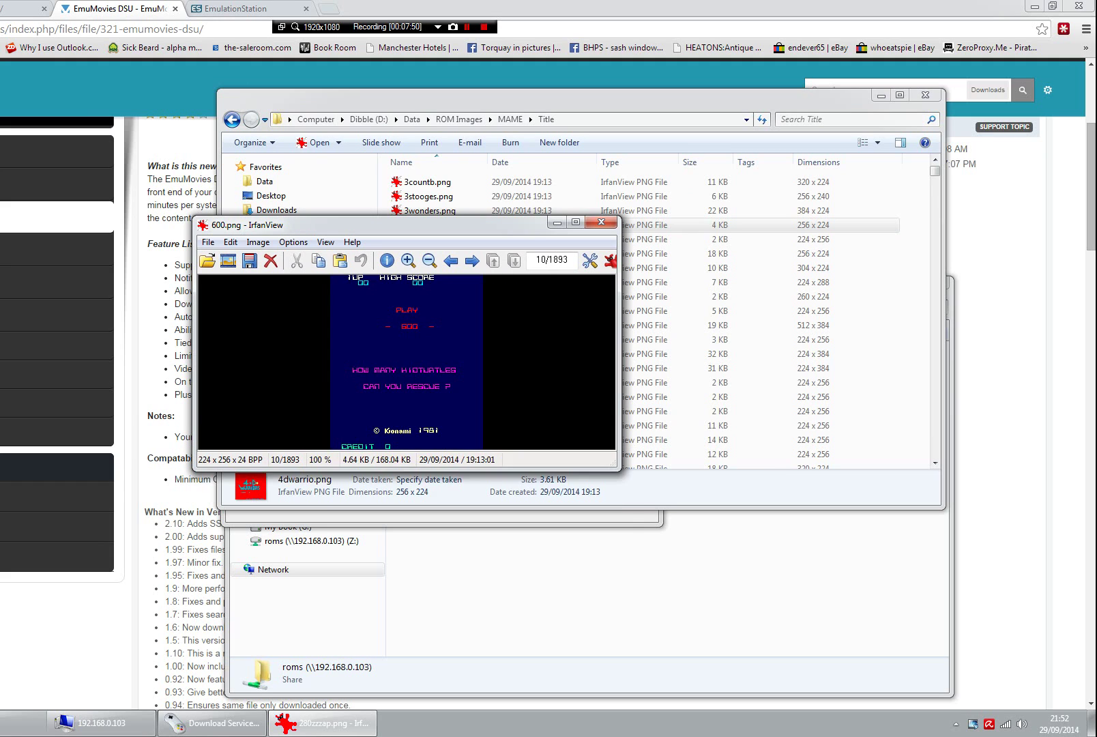
key(space)
key(Escape)
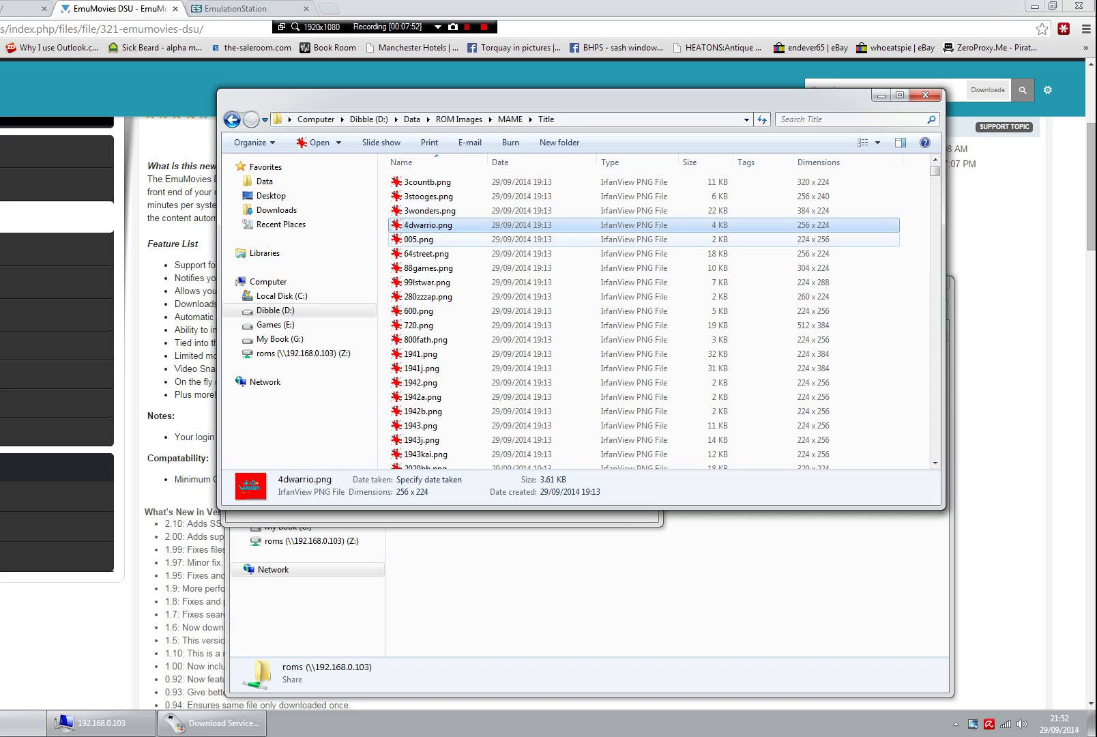
- Open the MAME Snap folder, view its game screenshots from 88games.png to 1942.png, and close the viewer
key(BackSpace)
key(Up)
key(Return)
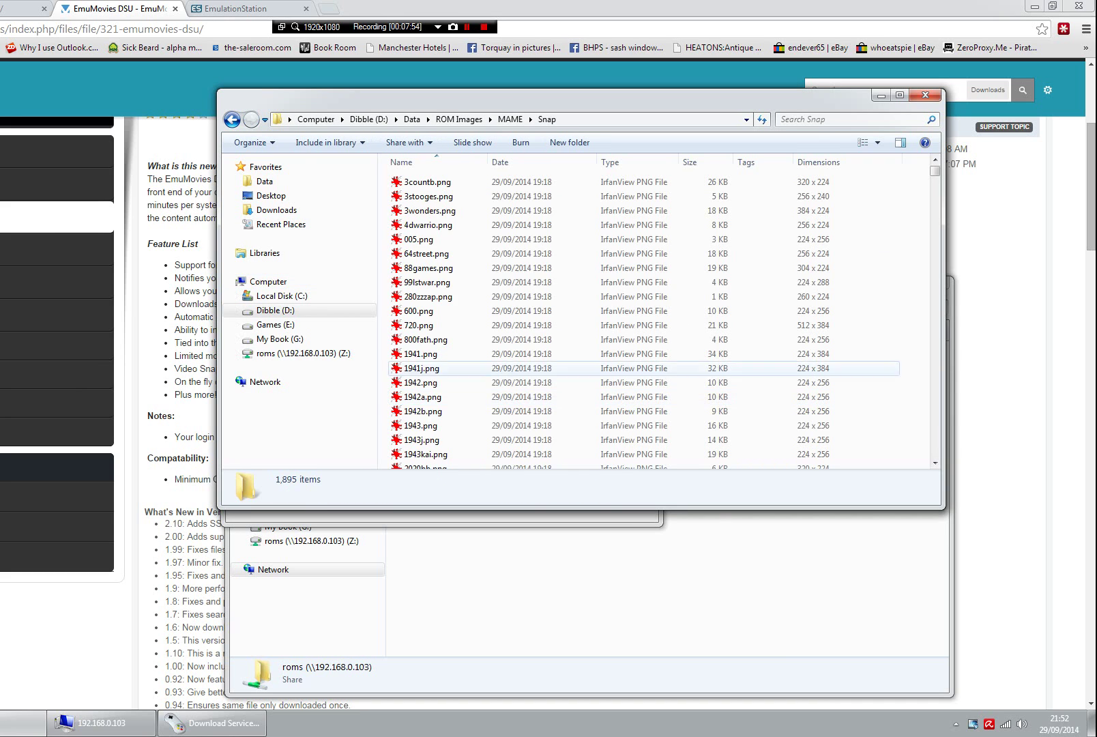
key(Up)
key(Up)
key(Up)
key(Up)
key(Return)
key(space)
key(space)
key(space)
key(space)
key(space)
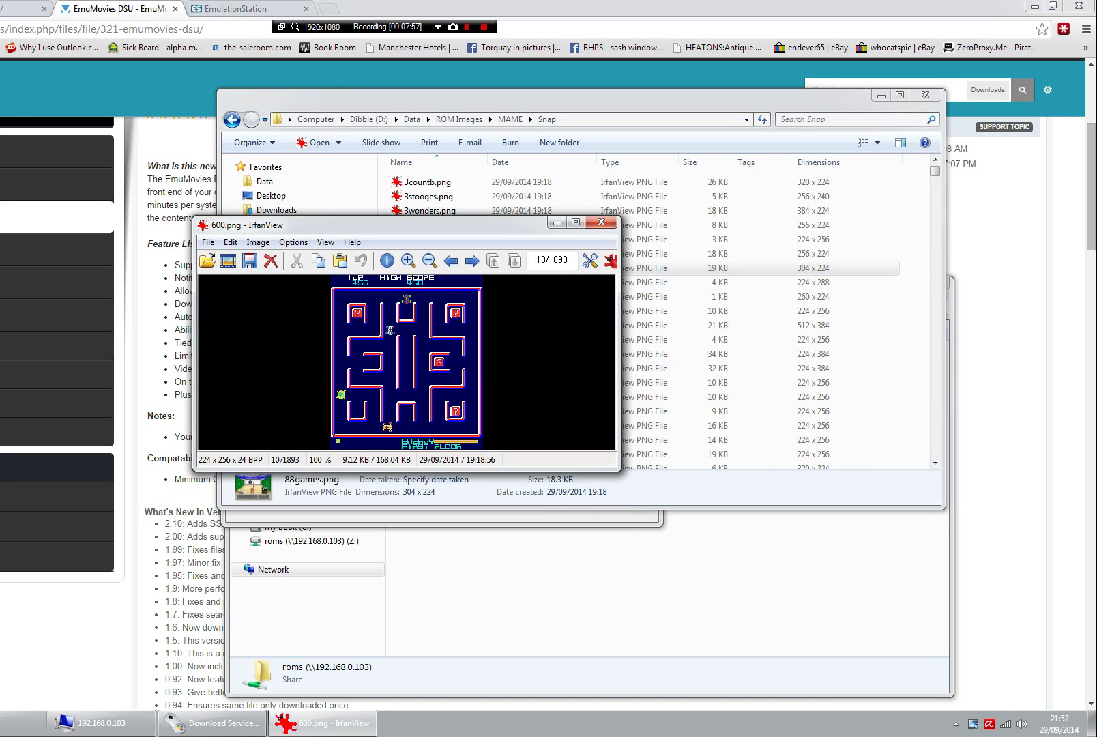
key(space)
key(space)
key(space)
key(space)
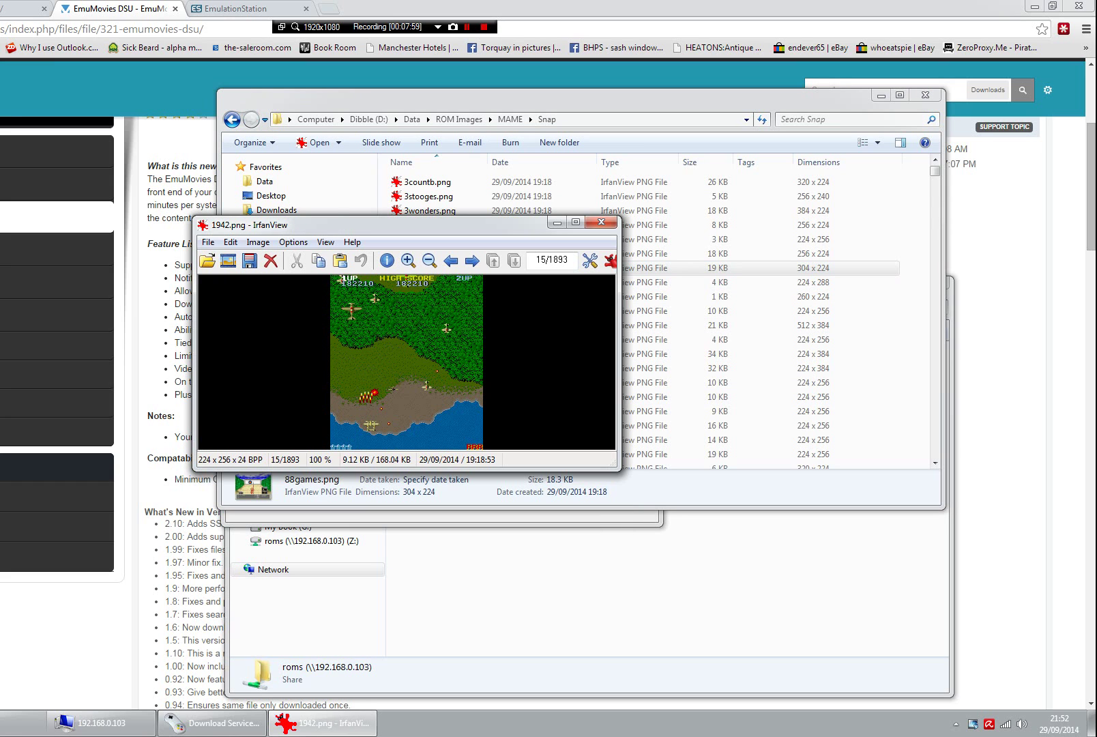
key(Escape)
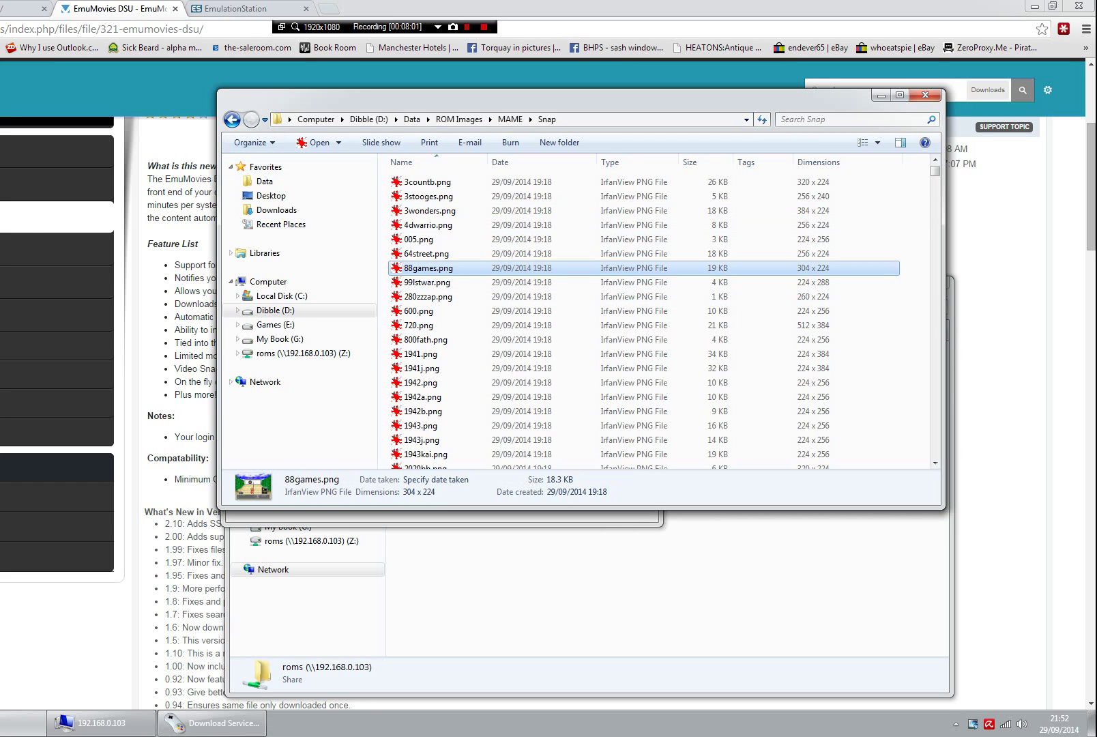
- Return to the MAME Title folder and open the mame folder on drive Z: in a second Explorer window
key(BackSpace)
double_click(413, 410)
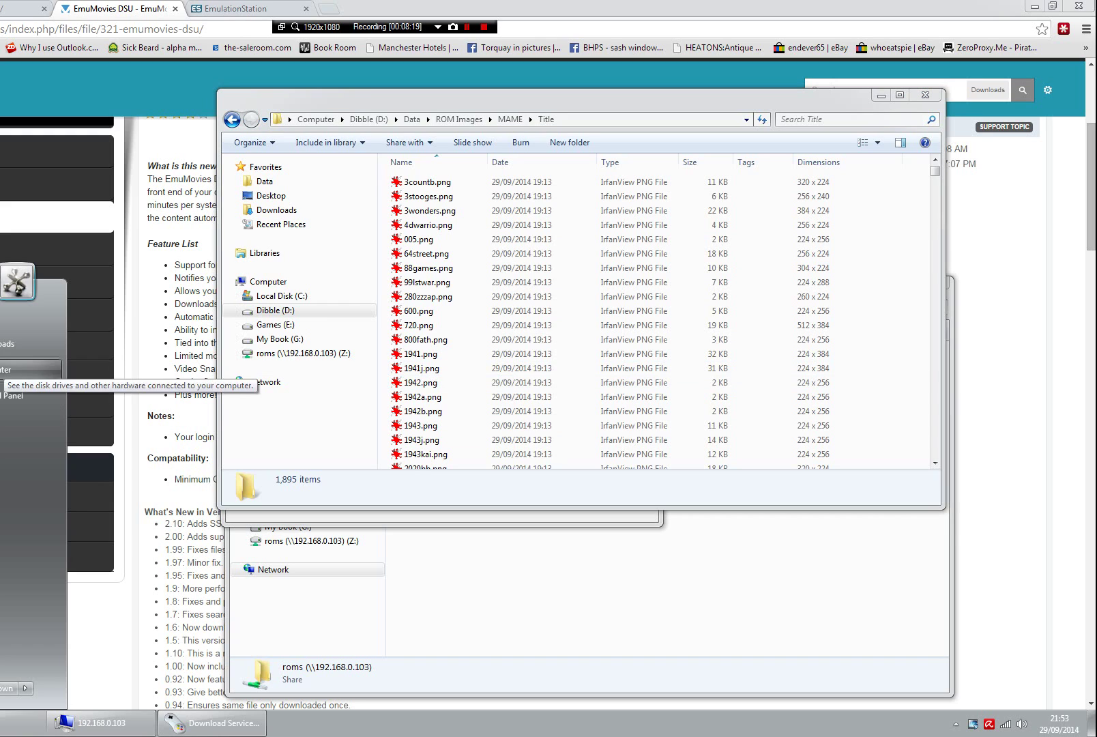
key(super+e)
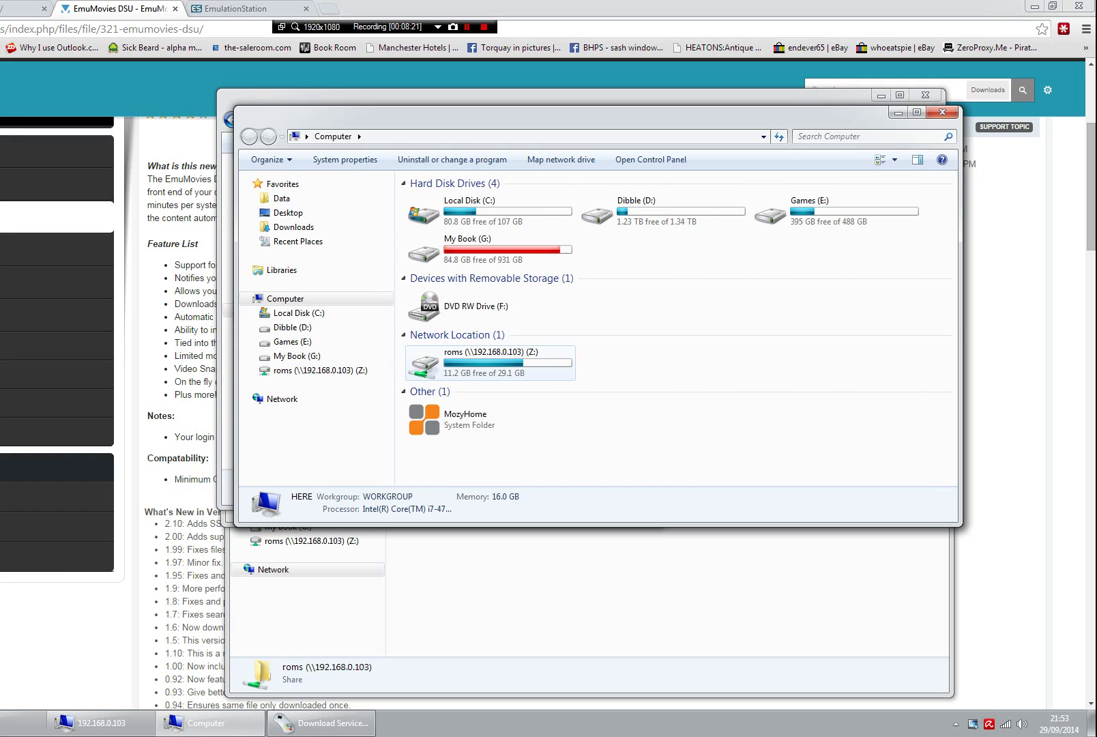
double_click(512, 360)
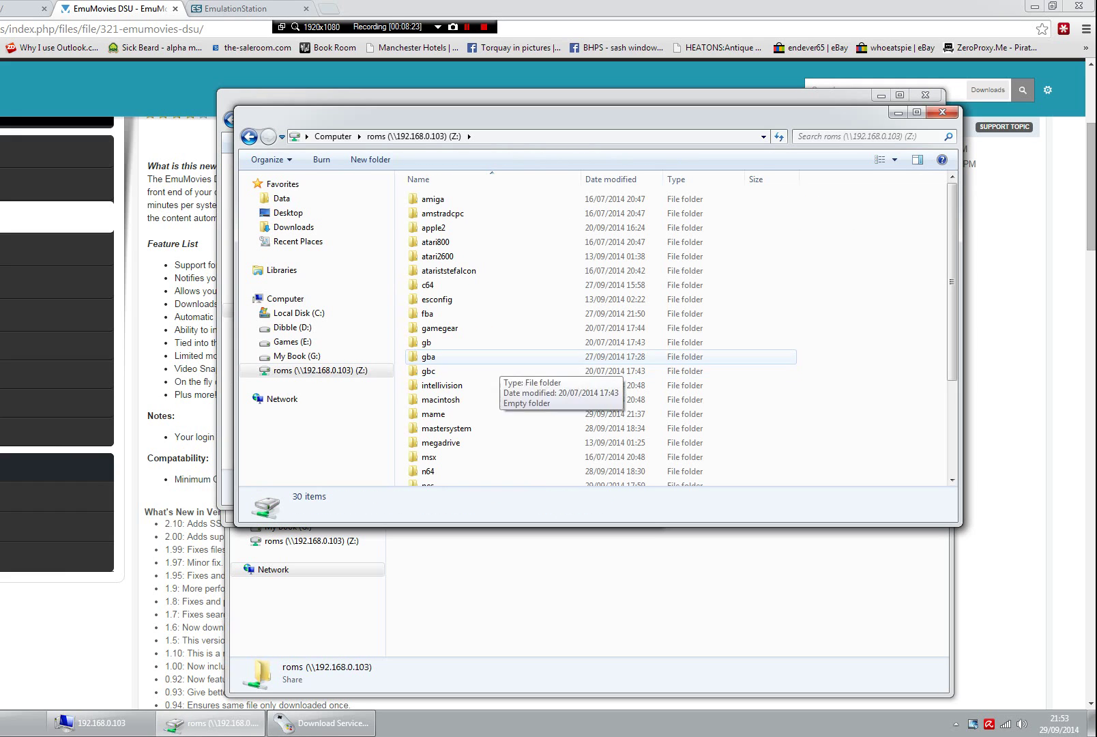
scroll(433, 396, down, 1)
double_click(433, 378)
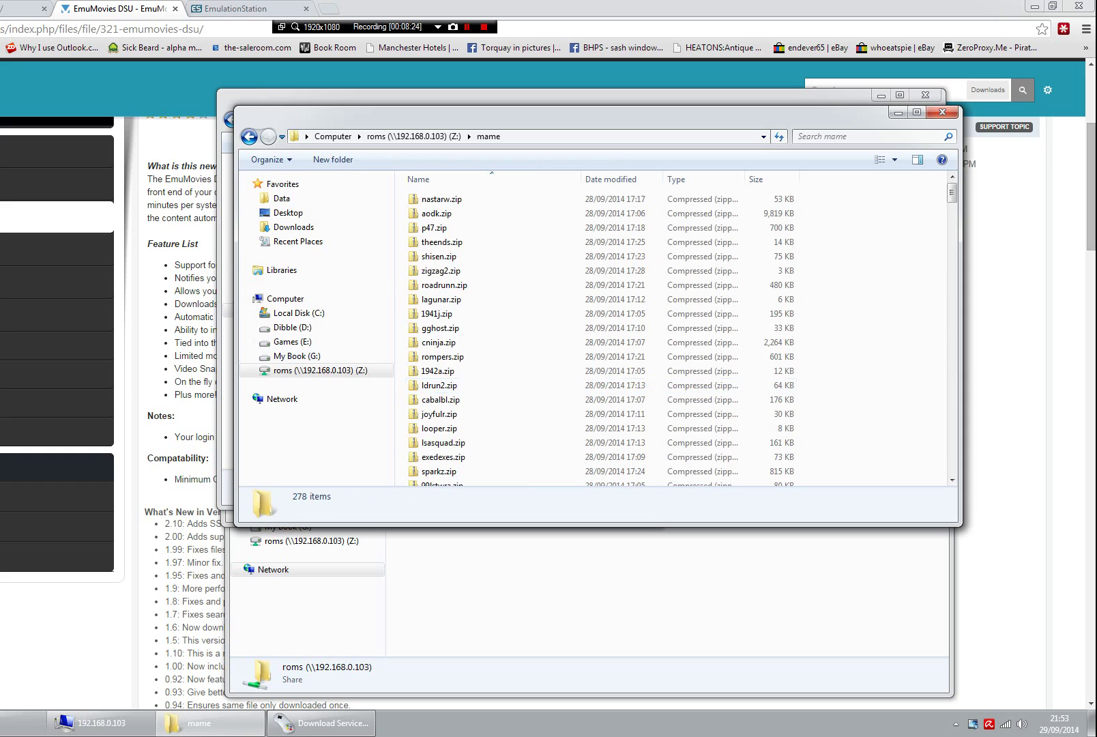
- Copy the title images from 3countb.png through bogeyman.png into the mame folder on drive Z:
drag(546, 113, 800, 202)
drag(546, 95, 162, 66)
click(41, 153)
scroll(76, 321, down, 20)
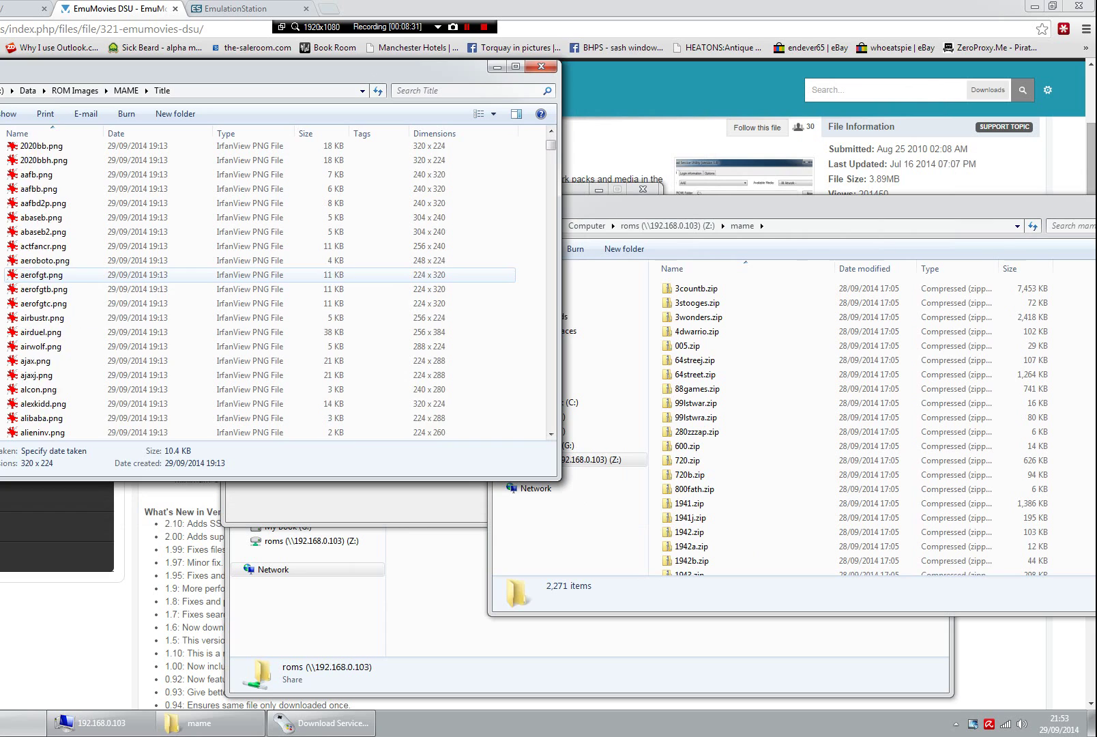
scroll(75, 321, down, 20)
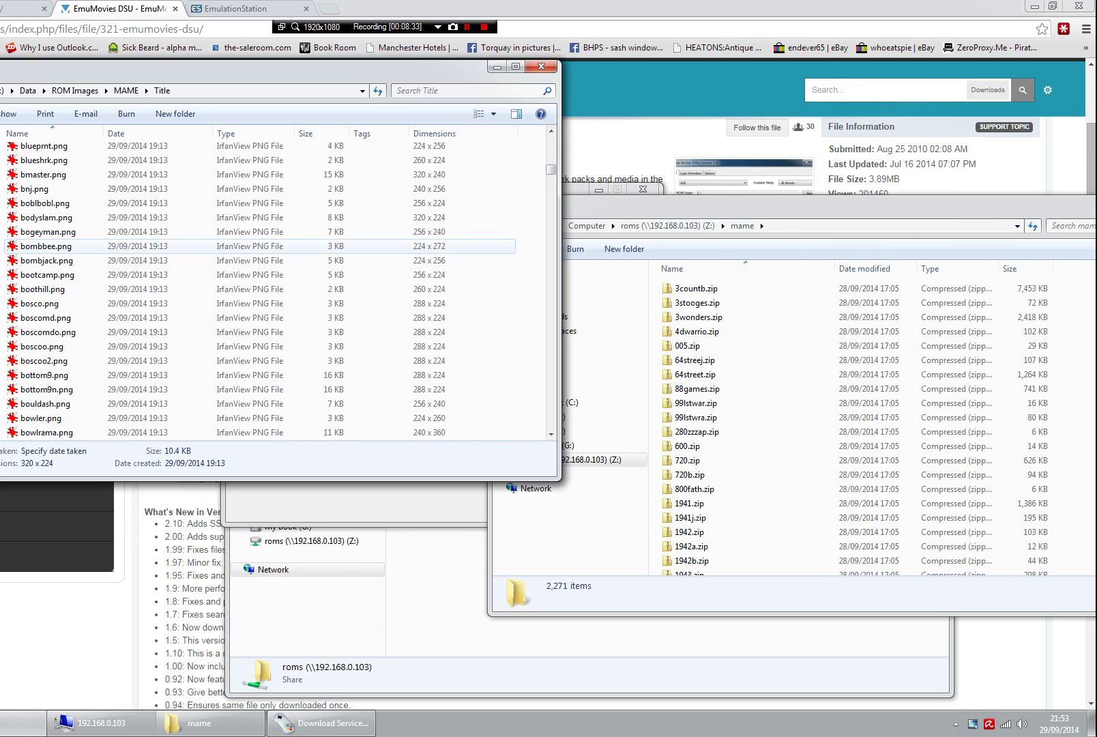
shift+click(47, 231)
drag(48, 231, 1073, 474)
click(1002, 495)
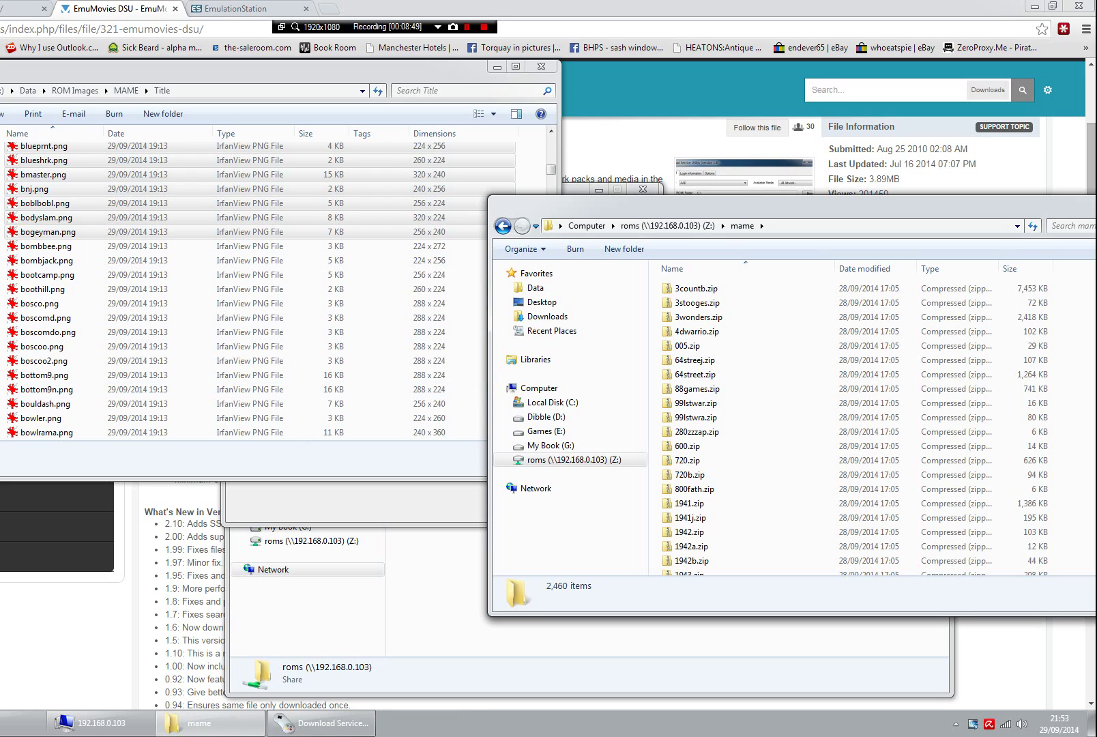
- Check the copied PNG images alongside the matching ROM zip files in the mame folder on drive Z:
drag(682, 205, 389, 126)
click(478, 247)
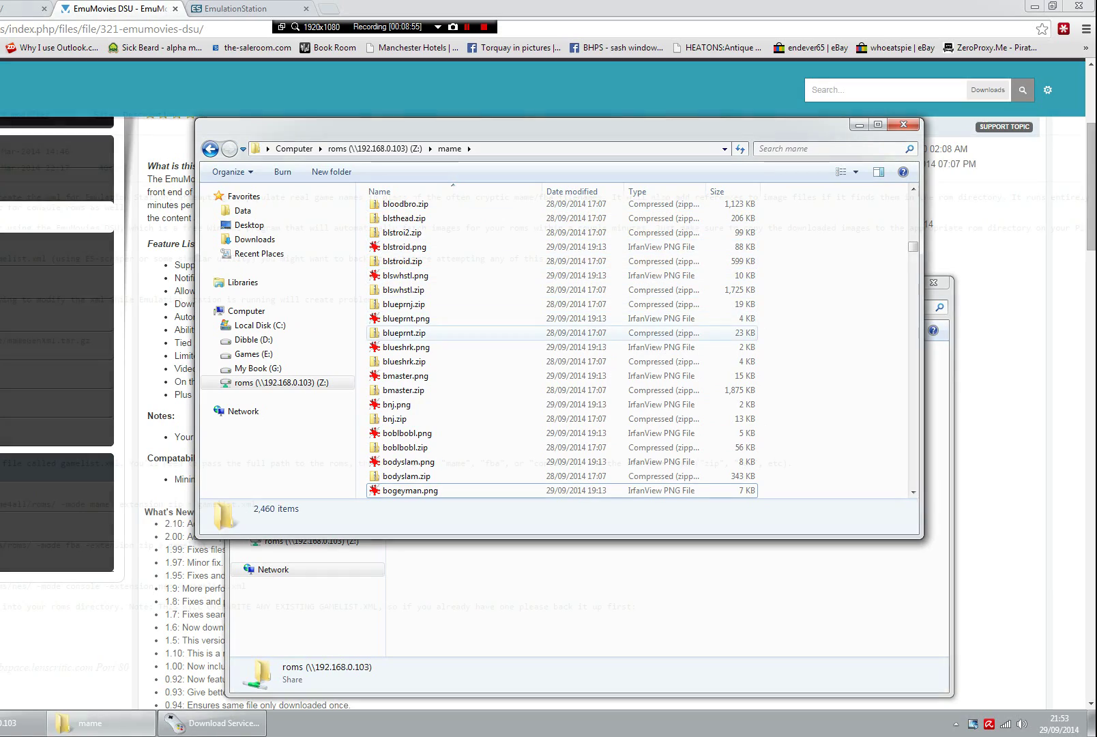
scroll(559, 342, down, 3)
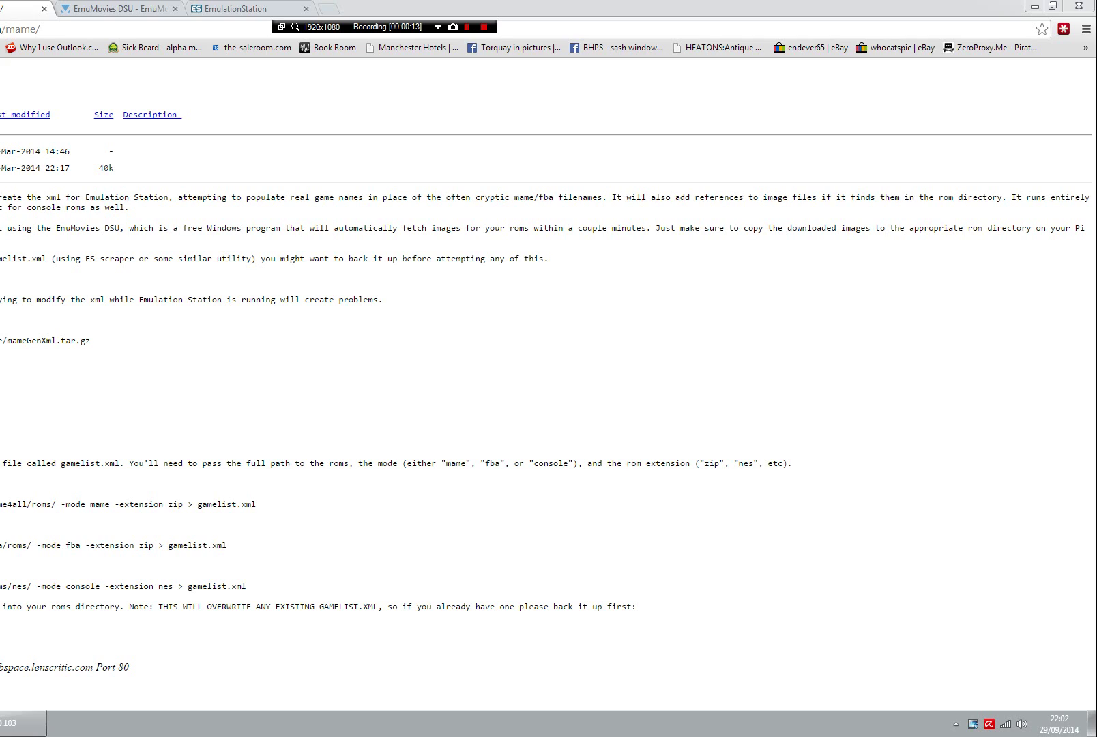
- Launch PuTTY and open an SSH connection to 192.168.0.103 using the saved Raspberry Pi session
key(super)
key(Return)
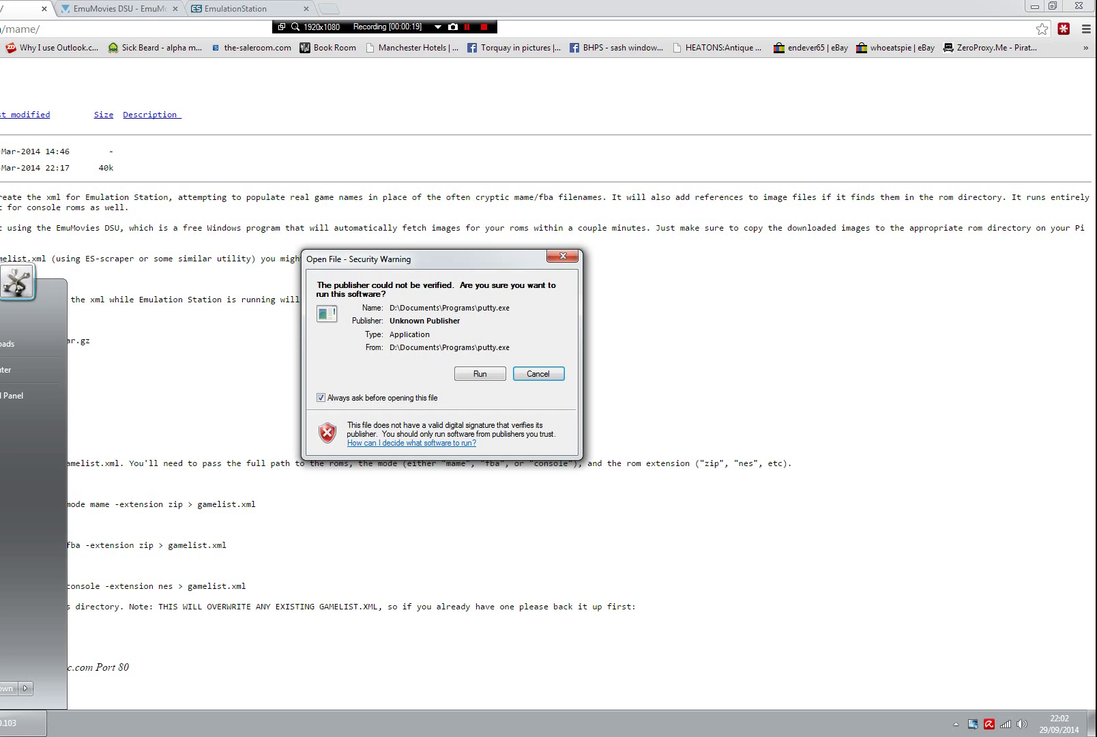
key(Return)
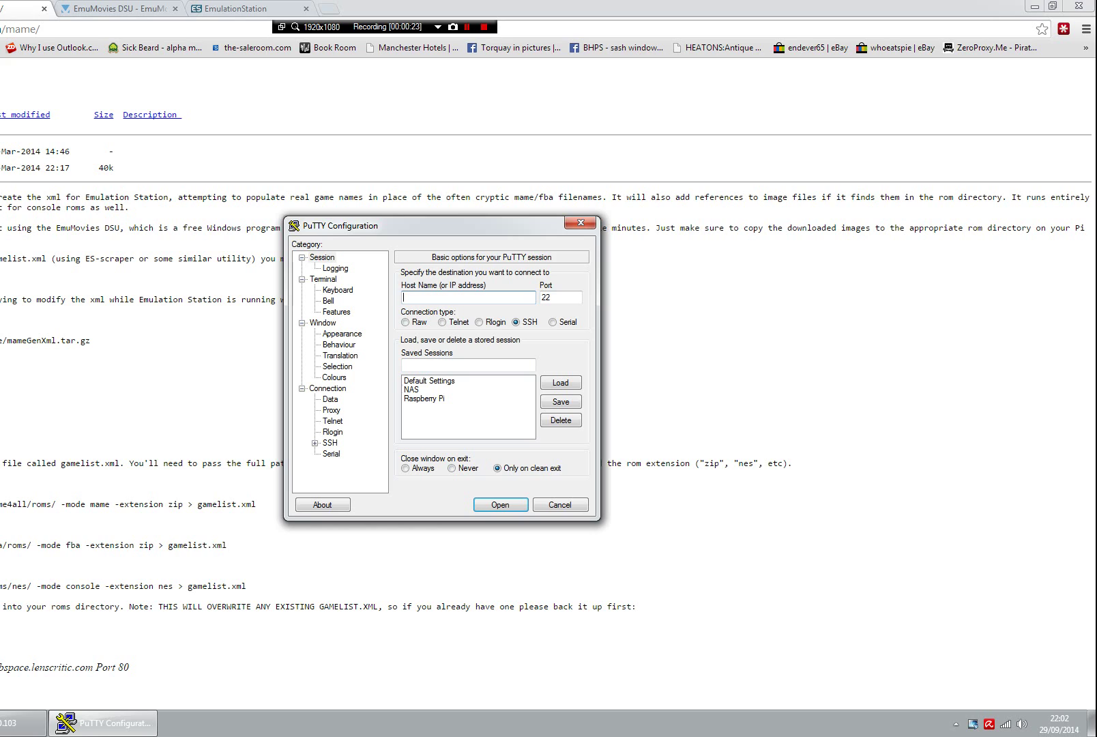
click(424, 398)
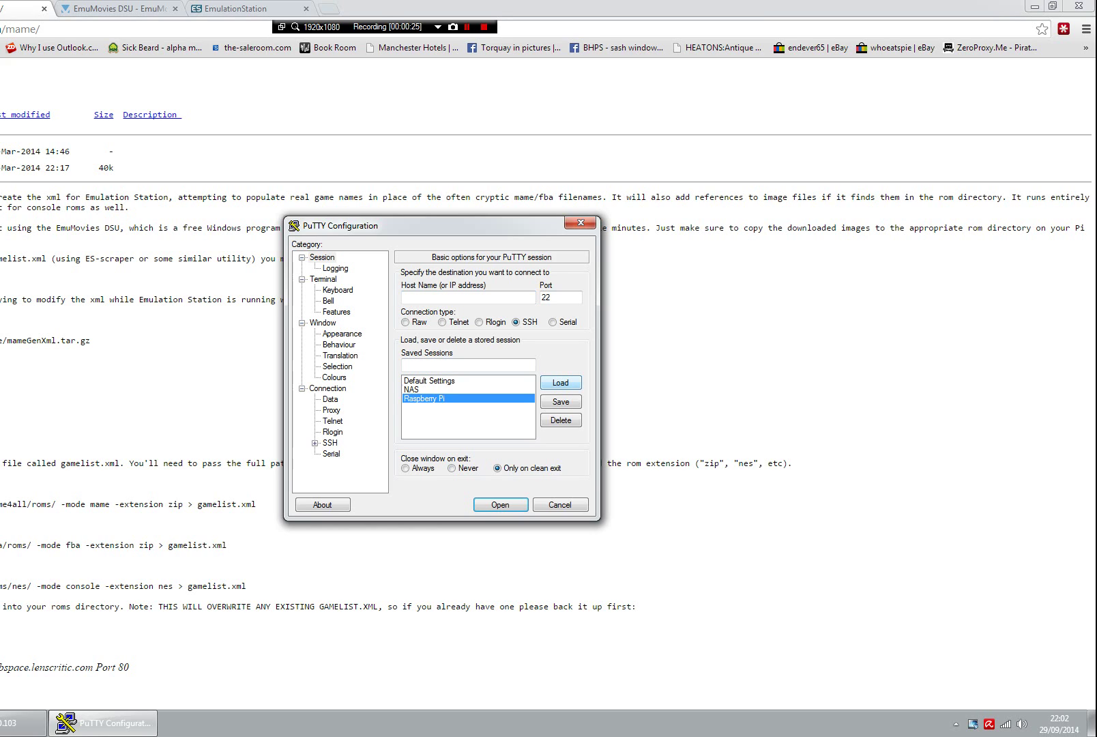
click(560, 382)
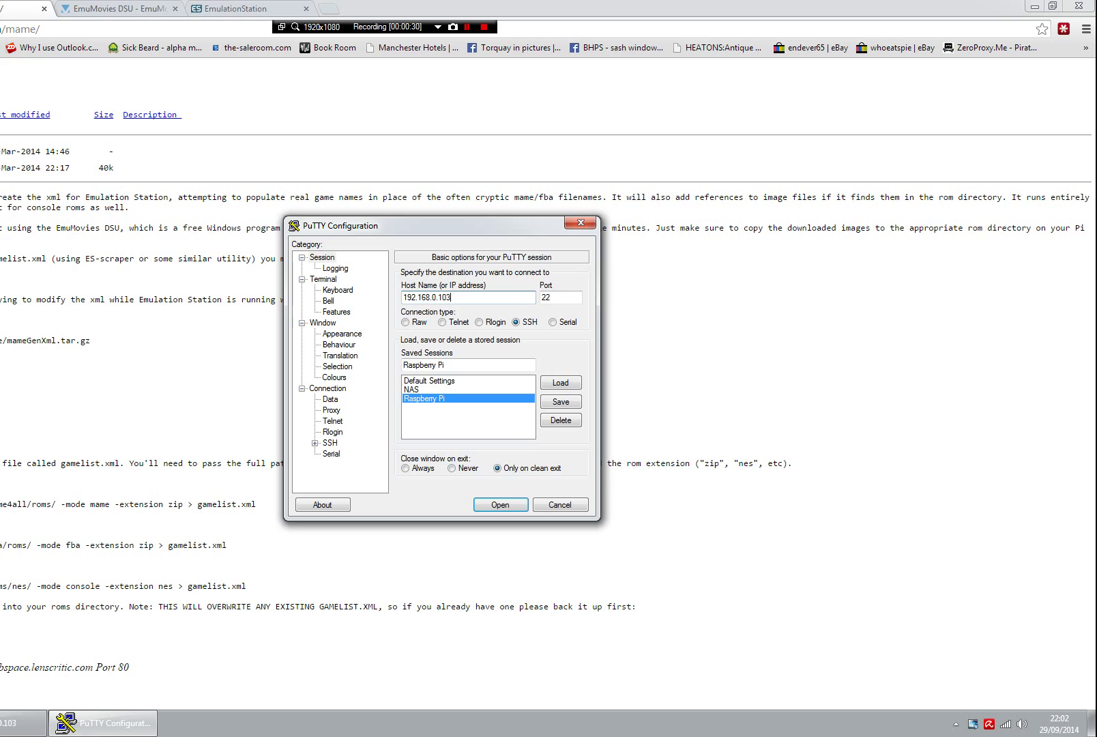
click(556, 298)
key(Return)
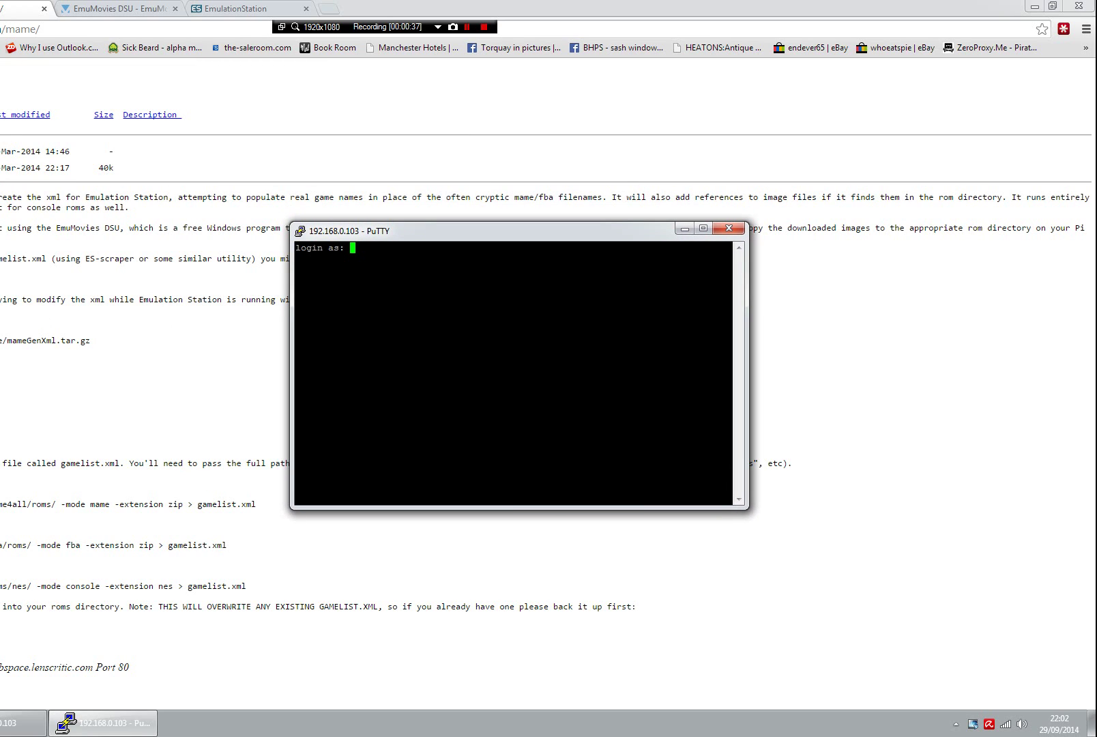
- Log in as pi with the account password and print the working directory with pwd
text(pi)
key(Return)
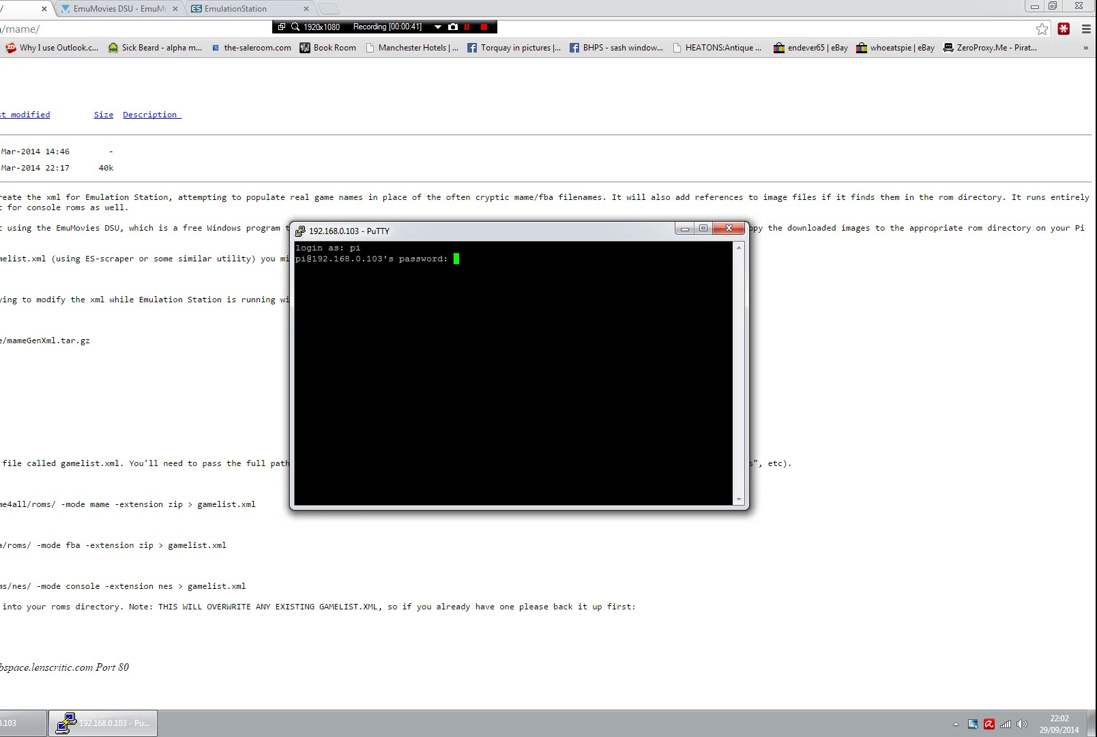
key(Return)
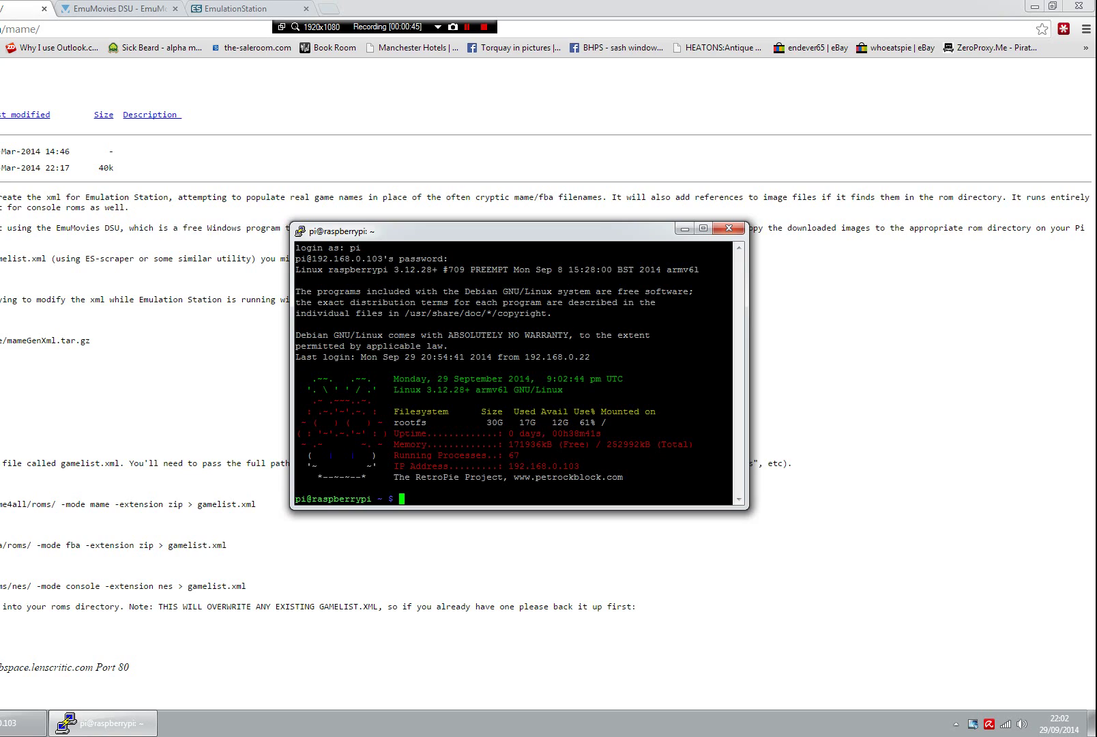
text(pwd)
key(Return)
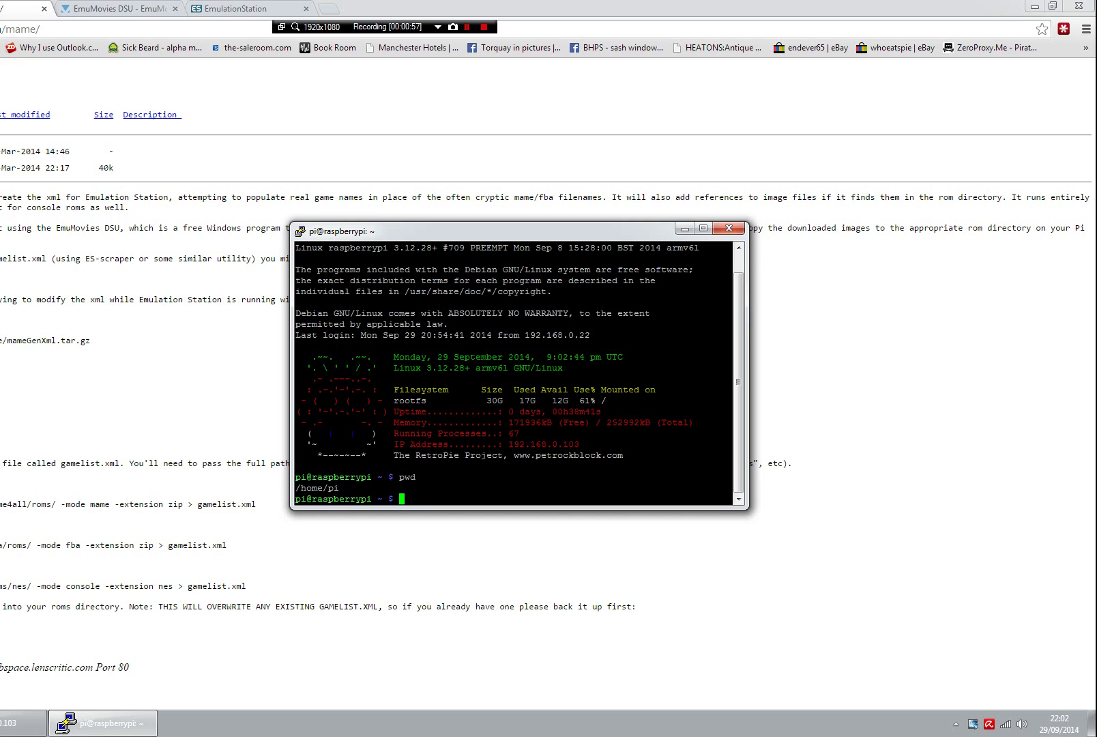
- Copy the wget command for mameGenXml.tar.gz from the web page and run it in the PuTTY terminal
key(super+Down)
drag(4, 340, 85, 341)
right_click(75, 341)
click(108, 349)
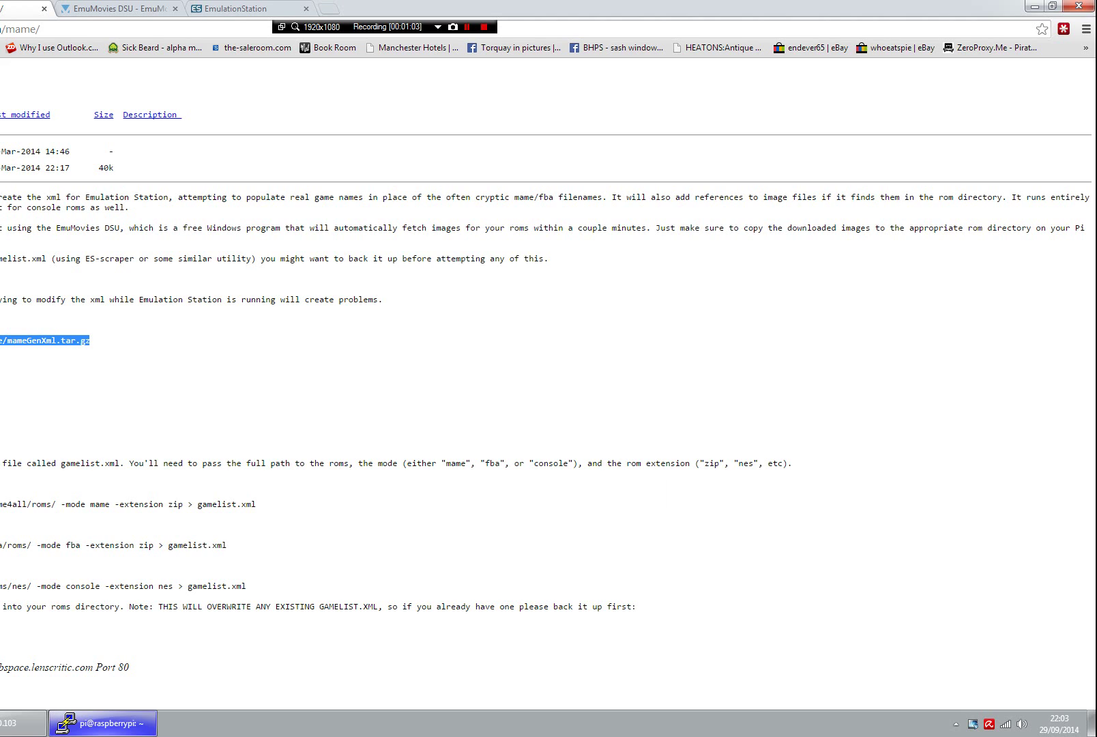
key(alt+Tab)
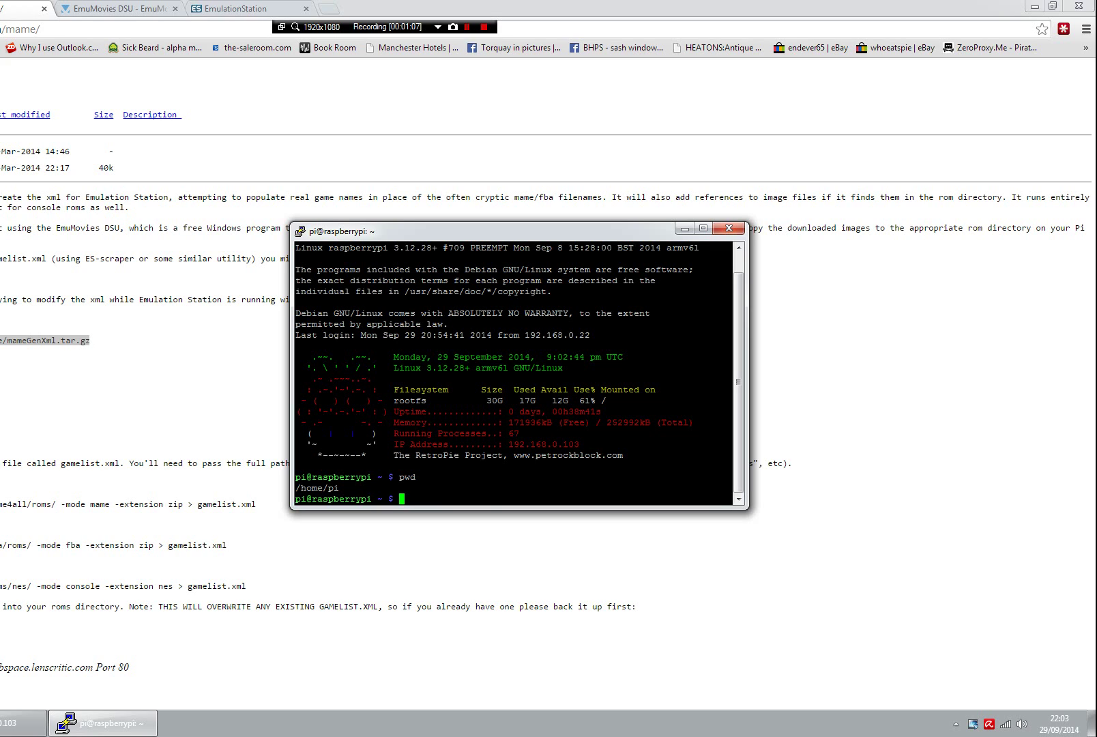
key(shift+Insert)
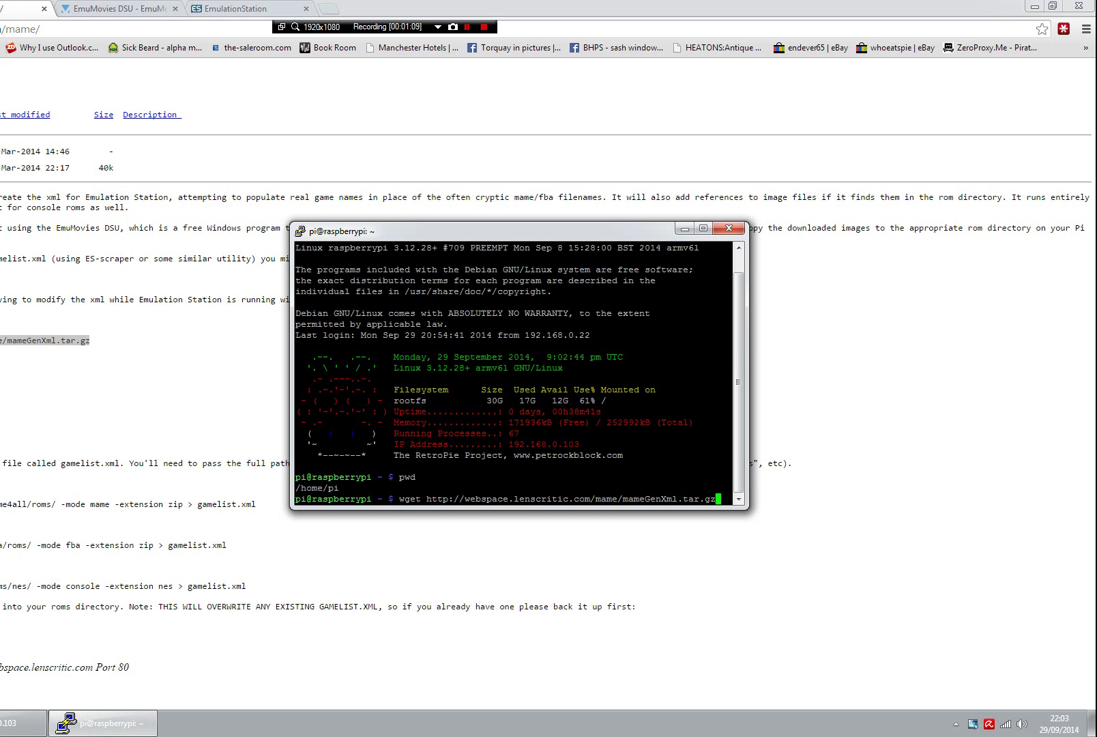
key(Return)
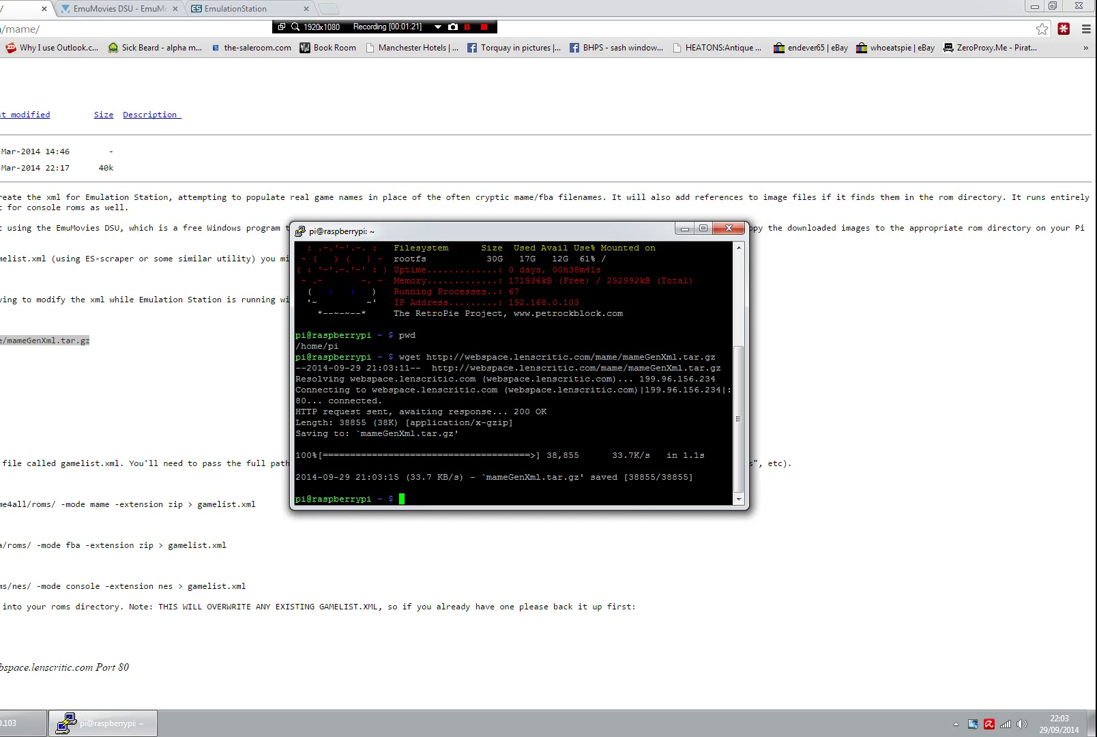
- Create a genScript directory and move mameGenXml.tar.gz into it
text(mkdir genScript)
key(Return)
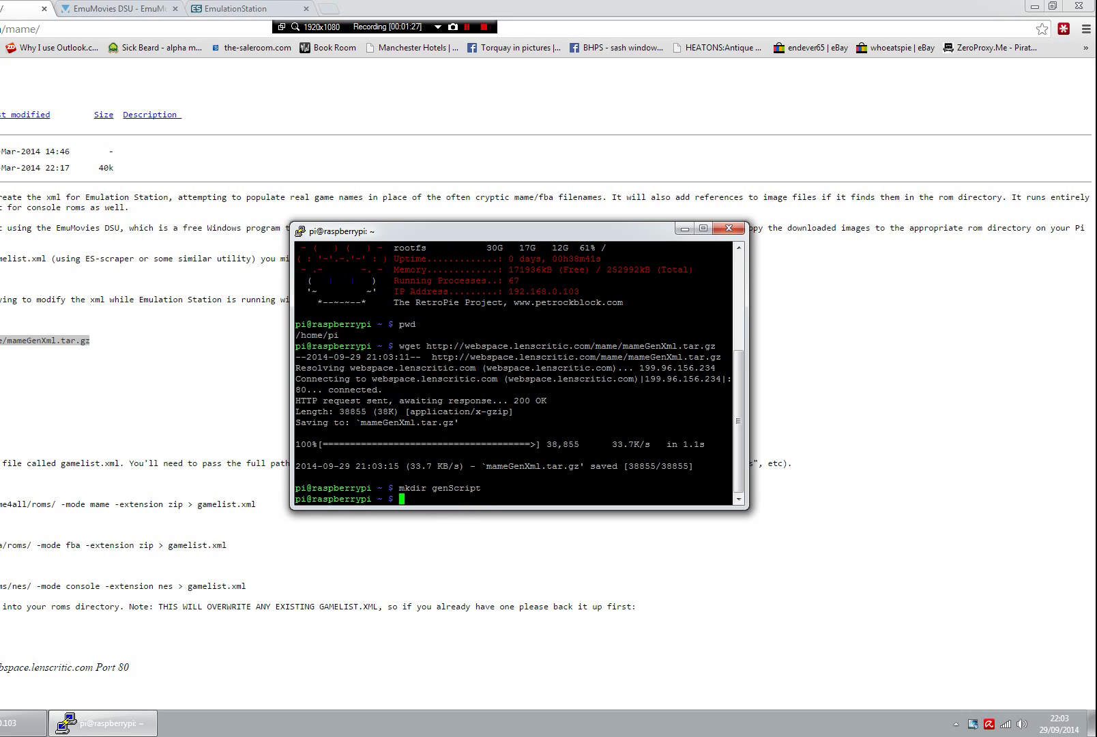
text(mv mam)
key(Tab)
text(gen)
key(Tab)
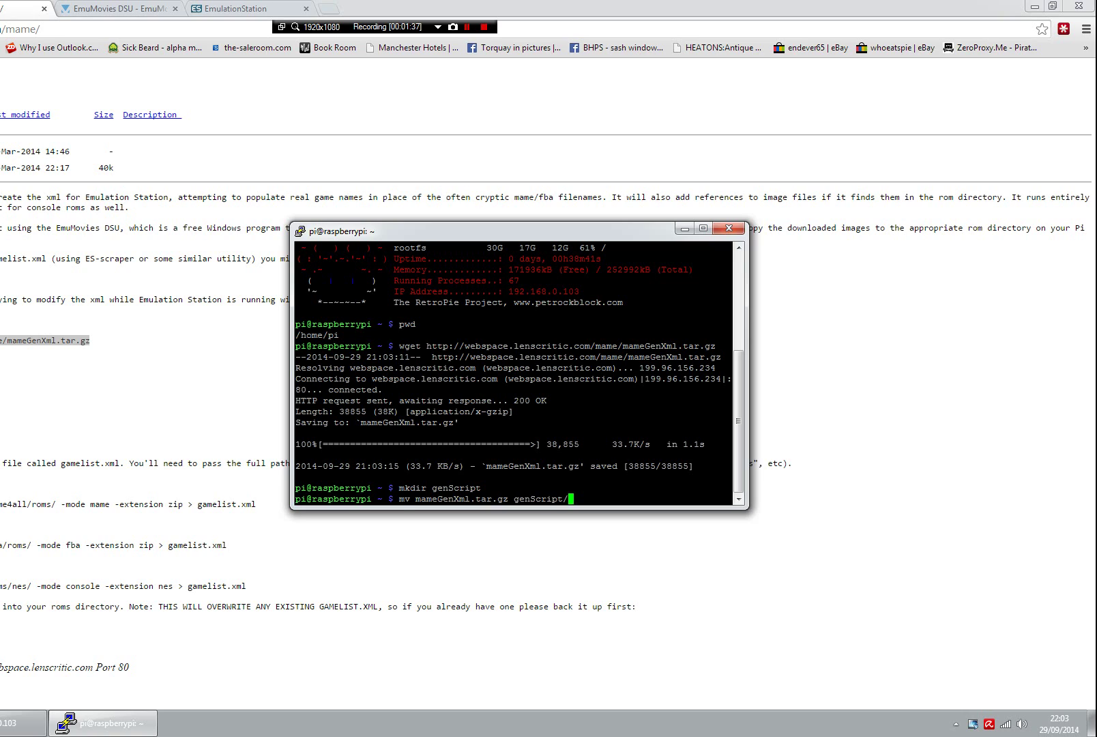
key(Return)
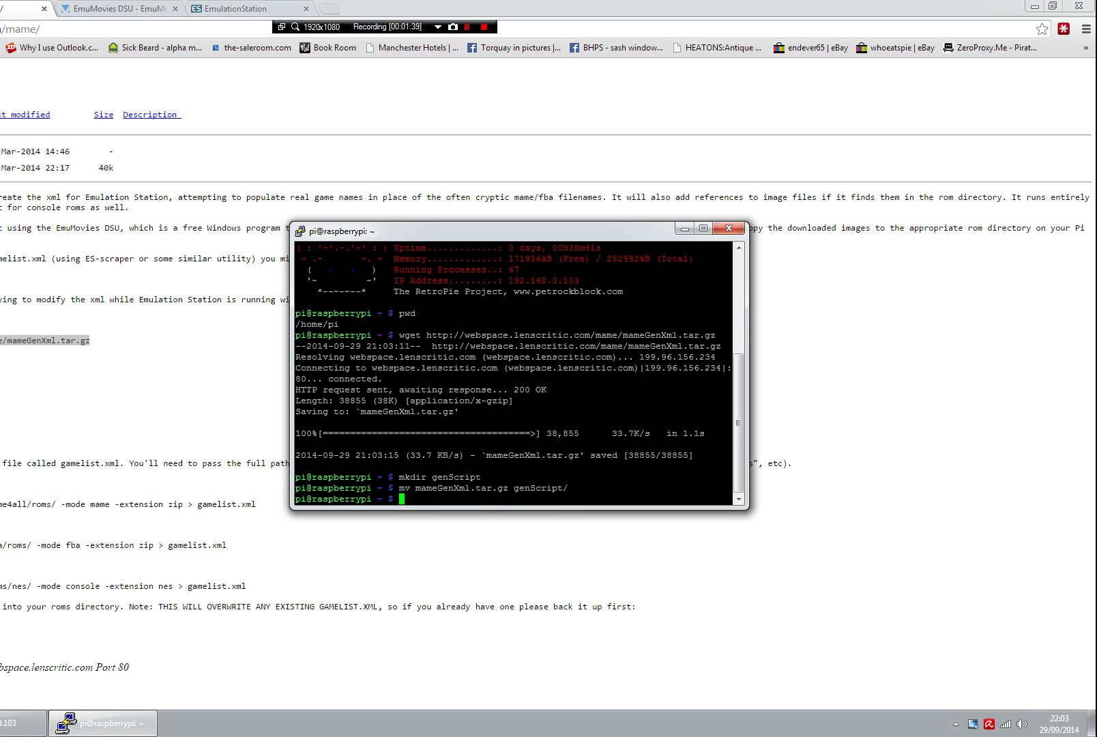
- Change into the genScript directory and list its files
text(cd gen)
key(Tab)
key(Return)
text(ls)
key(Return)
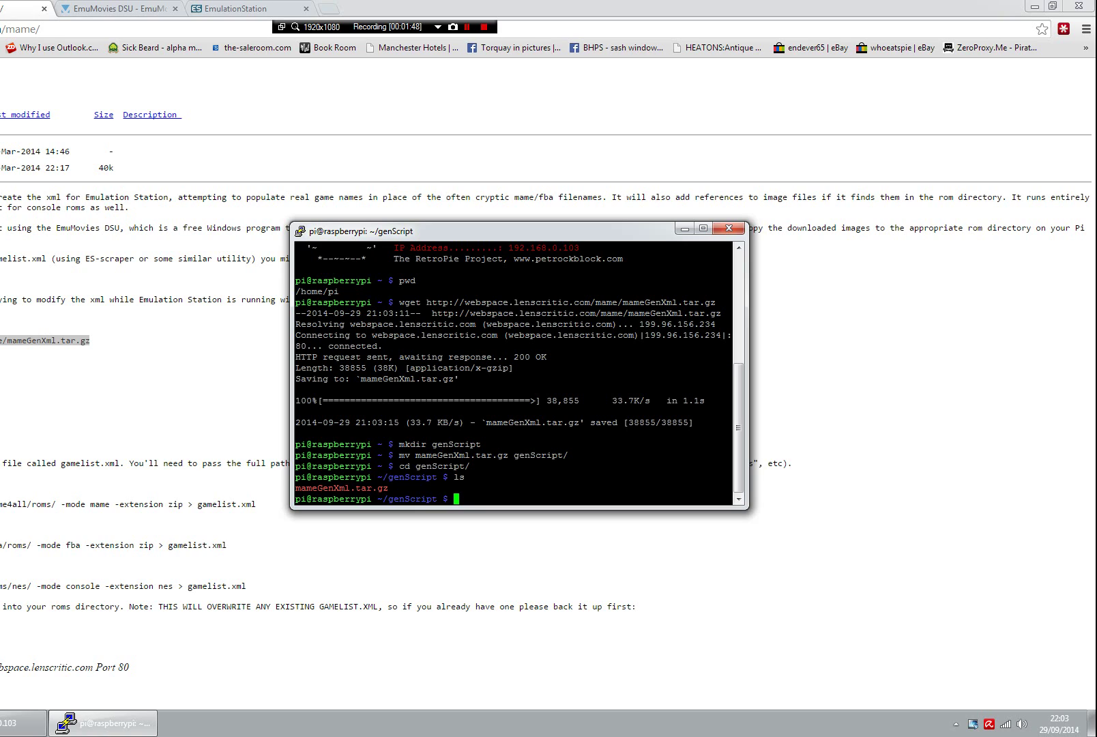
- Extract the mameGenXml.tar.gz archive in the genScript directory with tar zxvf
text(tar zxvf mame)
key(Tab)
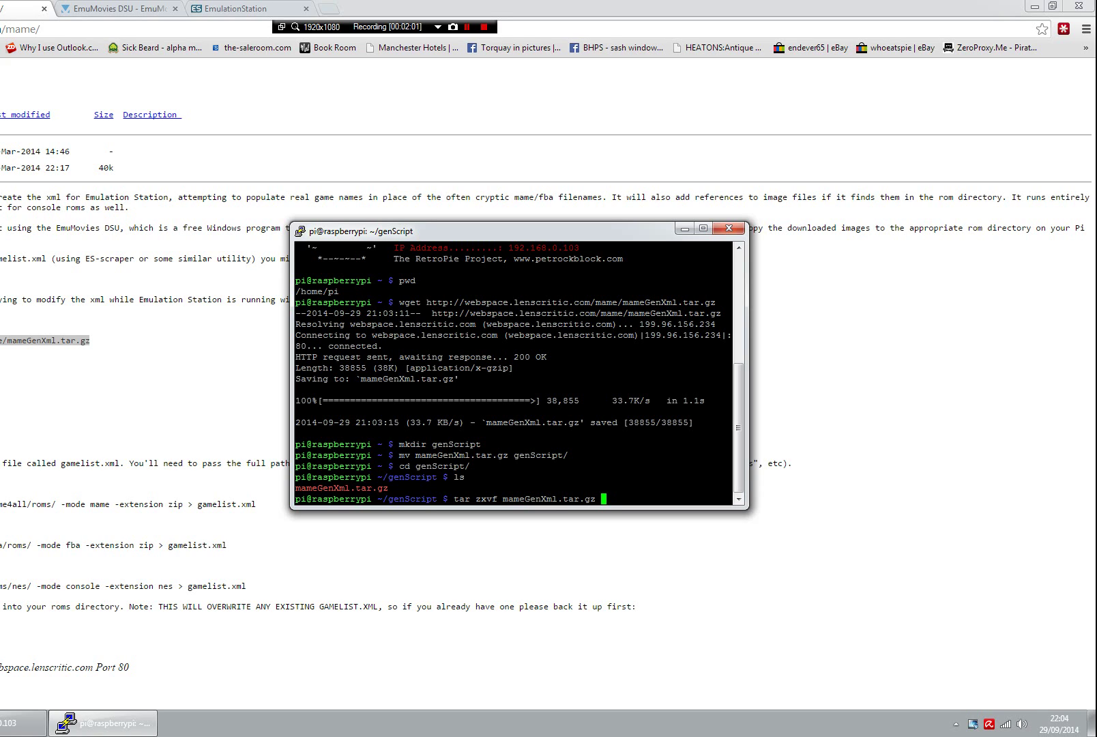
key(Return)
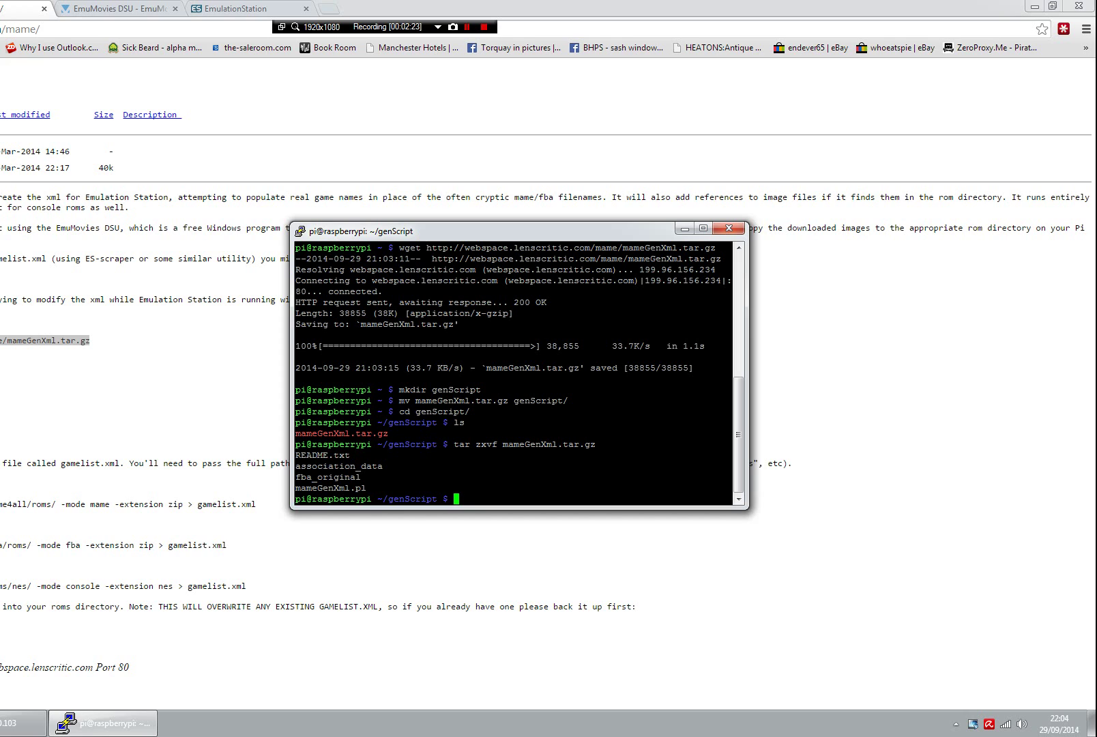
- Copy the perl mameGenXml.pl command for mame mode with zip extension from the web page and paste it at the terminal prompt
drag(1, 504, 256, 504)
right_click(242, 504)
click(266, 513)
click(103, 723)
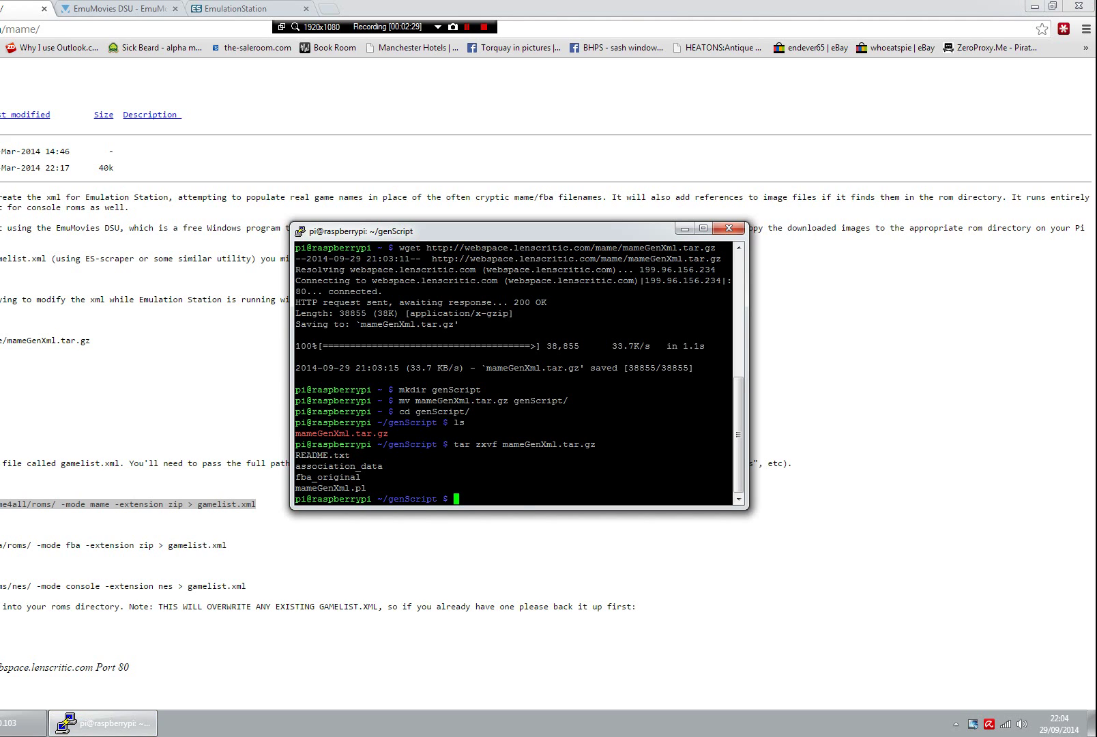
key(shift+Insert)
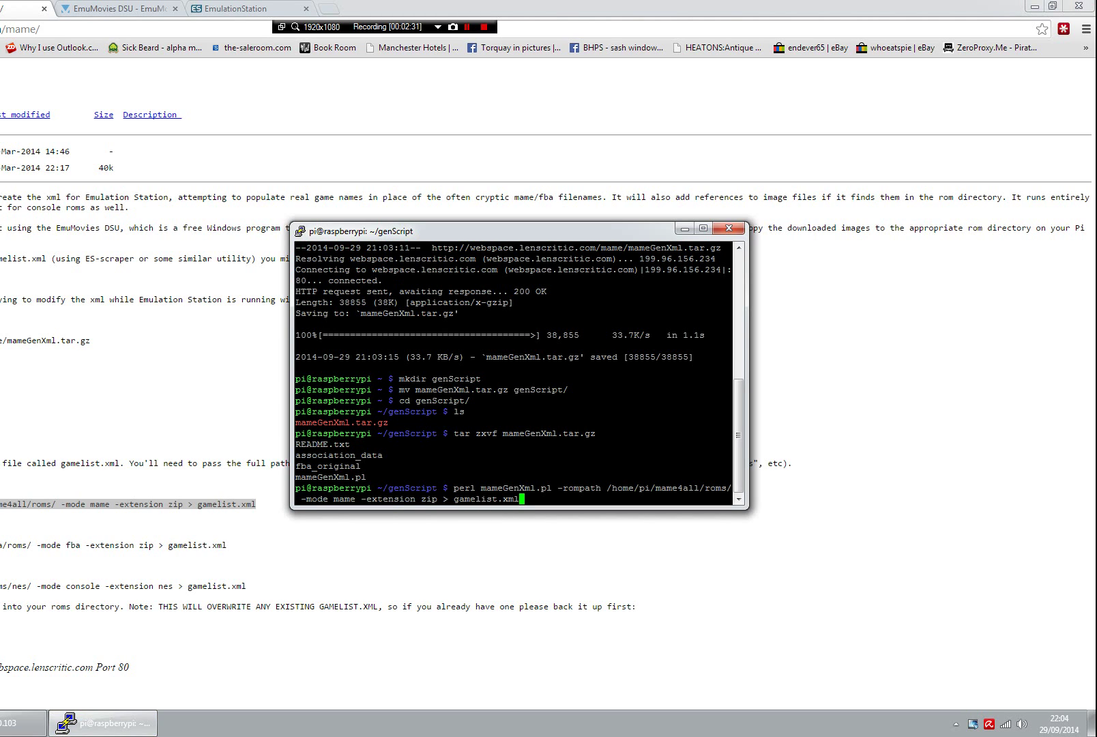
- Review the rompath, mode, extension and output file arguments of the pasted perl mameGenXml.pl command
key(ctrl+Left)
key(ctrl+Left)
key(ctrl+Left)
key(Left)
key(Left)
key(Left)
key(Left)
key(Left)
key(Left)
key(Left)
key(Left)
key(Left)
key(Left)
key(Left)
key(Left)
key(Left)
key(Left)
key(Left)
key(Left)
key(Left)
key(Left)
key(Left)
key(Left)
key(Left)
key(Left)
key(Left)
key(Left)
key(Left)
key(Left)
key(Left)
key(Left)
key(Left)
key(Left)
key(Left)
key(Left)
key(Left)
key(Left)
key(Left)
key(Left)
key(Left)
key(Left)
key(Left)
key(Left)
key(Left)
key(Left)
key(Right)
key(Right)
key(Right)
key(Right)
key(Right)
key(Right)
key(Right)
key(Right)
key(Right)
key(Right)
key(Right)
key(Right)
key(Right)
key(Right)
key(Right)
key(Right)
key(Right)
key(Right)
key(Right)
key(Right)
key(Right)
key(Right)
key(Right)
key(Right)
key(Right)
key(Right)
key(Right)
key(Right)
key(Right)
key(Right)
key(Right)
key(Right)
key(Right)
key(Right)
key(Right)
key(Right)
key(Right)
key(Right)
key(Right)
key(Left)
key(Right)
key(Right)
key(Right)
key(Right)
key(Right)
key(Right)
key(Right)
key(Right)
key(Left)
key(Left)
key(Left)
key(Right)
key(Right)
key(Right)
key(Right)
key(Right)
key(Right)
key(Right)
key(Right)
key(Right)
key(Right)
key(Right)
key(Right)
key(Right)
key(Right)
key(Right)
key(Right)
key(Right)
key(Right)
key(Right)
key(Right)
key(Right)
key(Right)
key(Right)
key(Right)
key(Right)
key(Right)
key(Right)
key(Right)
key(Right)
key(Right)
key(Right)
key(Right)
key(Right)
key(Up)
key(Down)
- Delete the 4all/roms/ ending of the rompath value in the pasted perl mameGenXml.pl command
key(Left)
key(Left)
key(Left)
key(Left)
key(Left)
key(Left)
key(Left)
key(Left)
key(Left)
key(Left)
key(Left)
key(Left)
key(Left)
key(Left)
key(Left)
key(Left)
key(Left)
key(Left)
key(Left)
key(Left)
key(Left)
key(Left)
key(Left)
key(Left)
key(Left)
key(Left)
key(Left)
key(Left)
key(Left)
key(Right)
key(Right)
key(Right)
key(Right)
key(Left)
key(Left)
key(Left)
key(Left)
key(Right)
key(Right)
key(Right)
key(Right)
key(Right)
key(Right)
key(Right)
key(Right)
key(BackSpace)
key(BackSpace)
key(BackSpace)
key(BackSpace)
key(BackSpace)
key(BackSpace)
key(BackSpace)
key(BackSpace)
key(BackSpace)
key(BackSpace)
key(BackSpace)
key(BackSpace)
key(BackSpace)
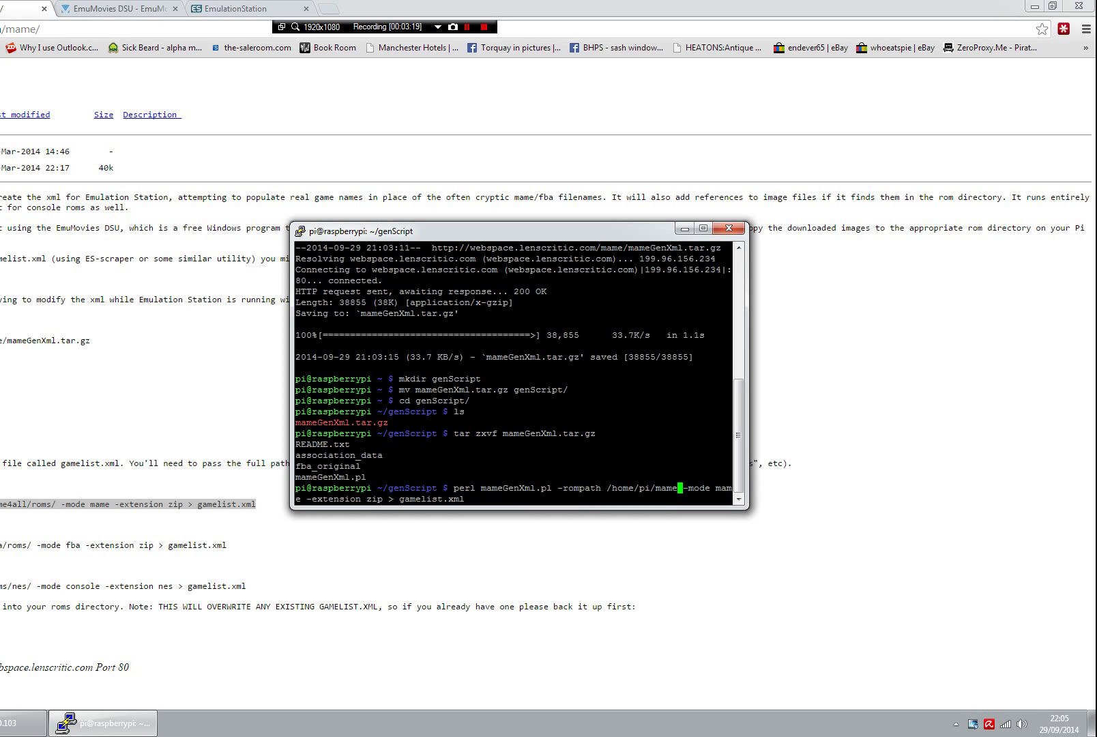
- Run the mameGenXml.pl command with the rompath set to /home/pi/RetroPie/roms/mame/ and list the files in the genScript directory
key(BackSpace)
text(Ret)
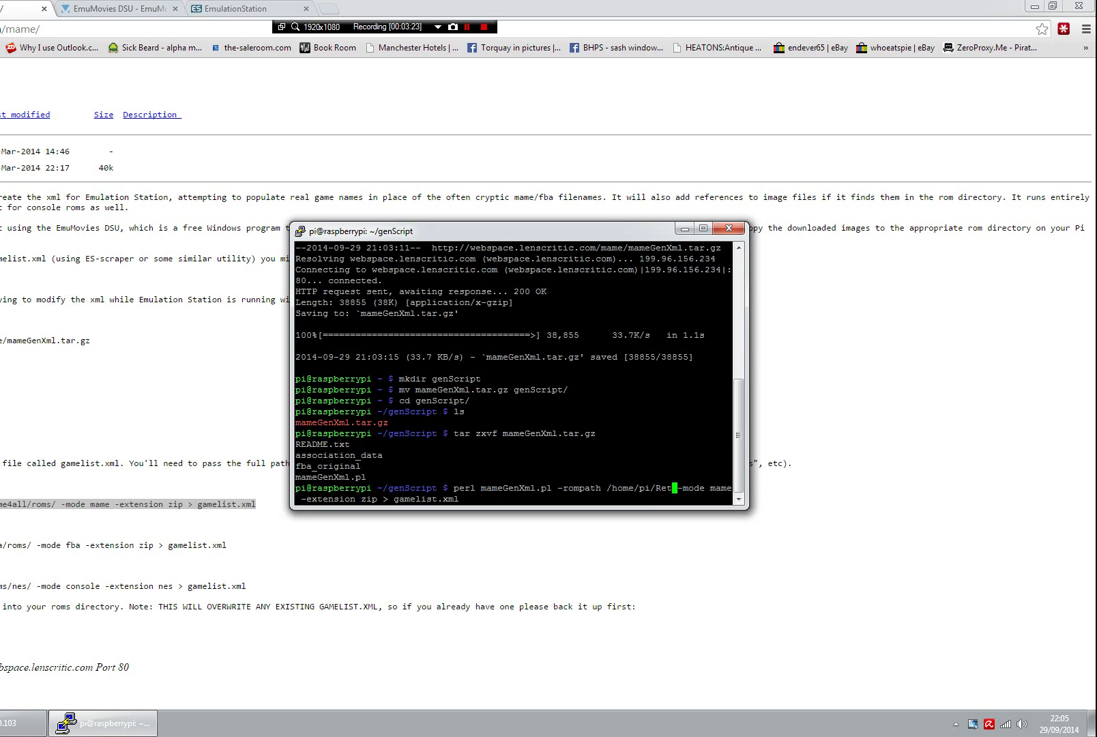
text(roPie/roms/)
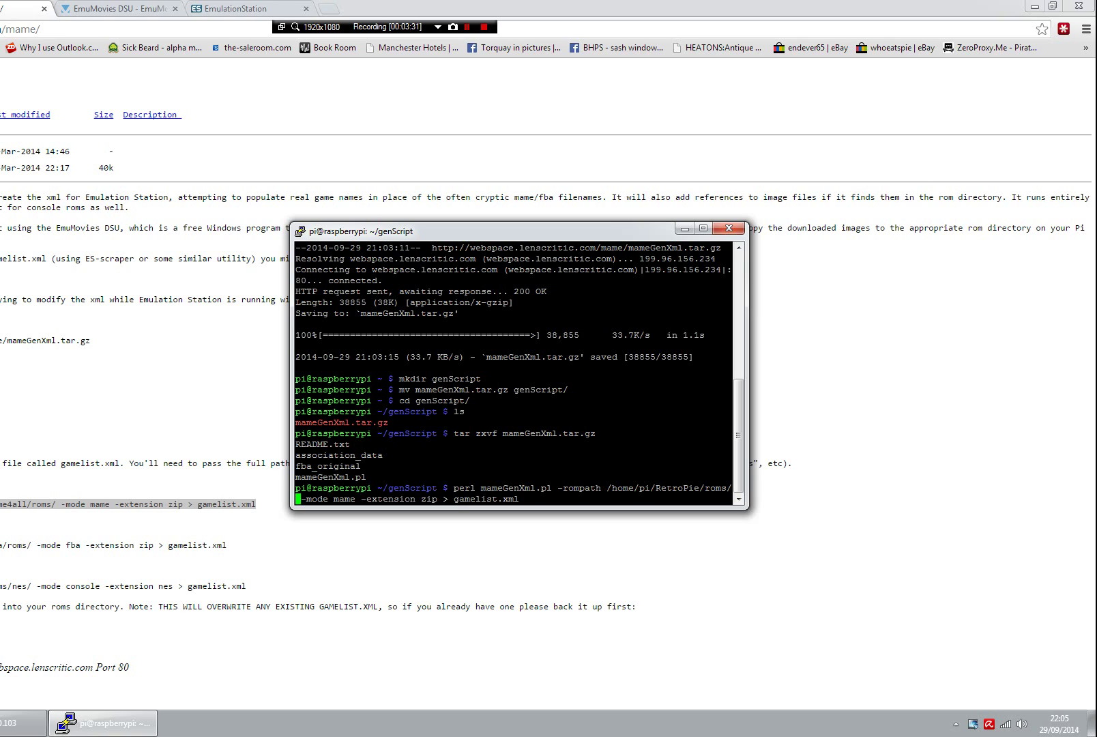
text(mame/)
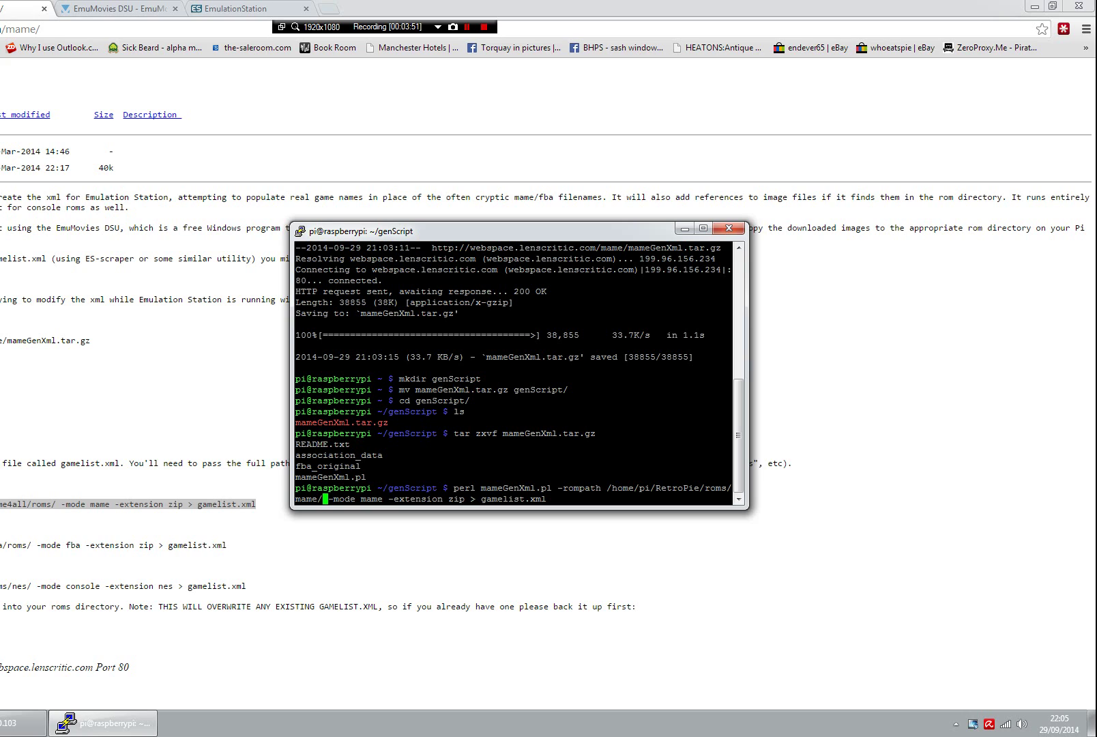
key(Return)
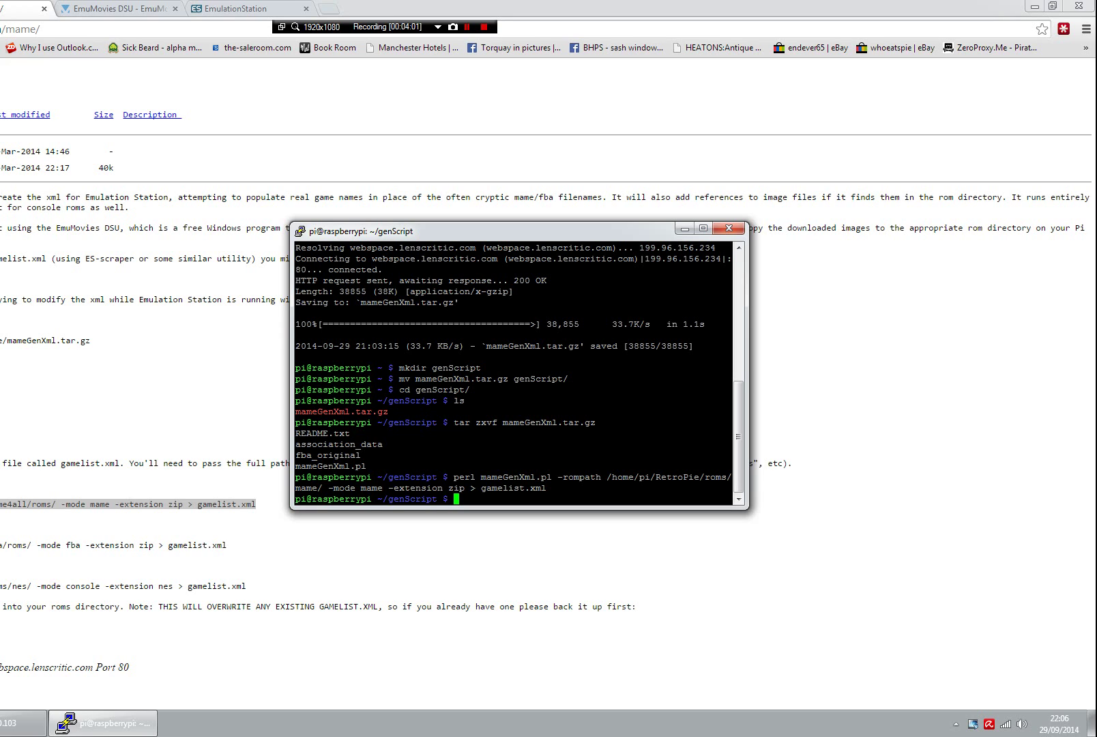
text(ls)
key(Return)
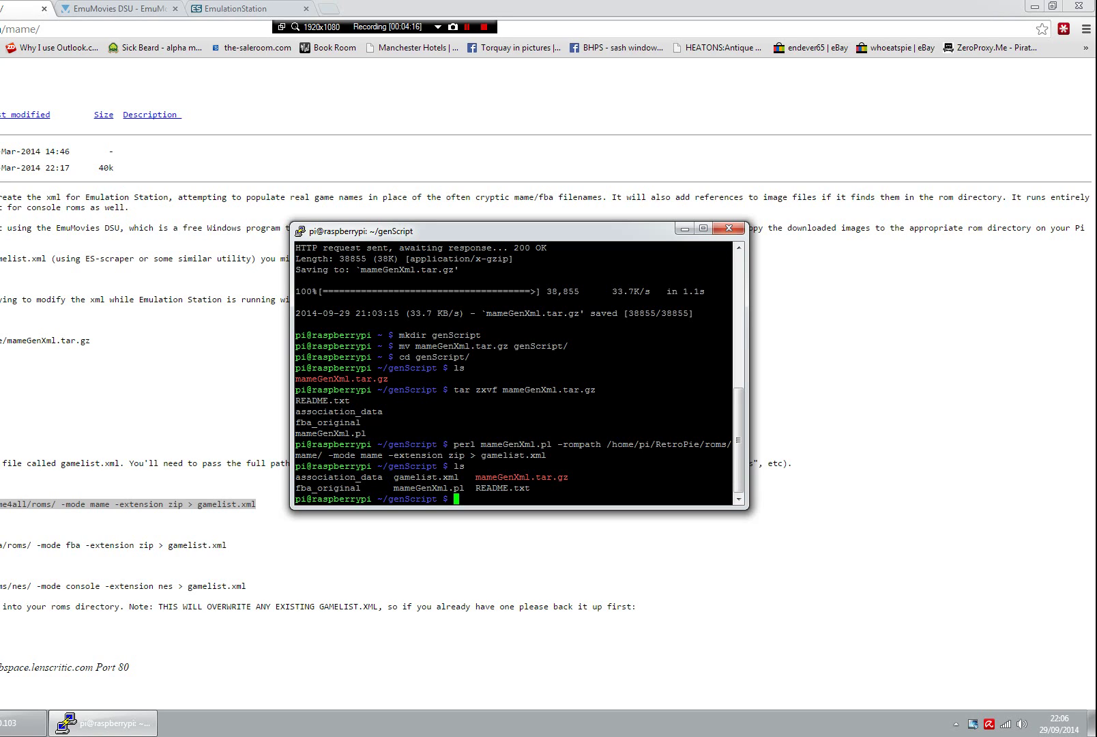
- Copy the mv gamelist.xml /home/pi/mame4all/roms command from the web page and paste it at the terminal prompt
key(alt+Tab)
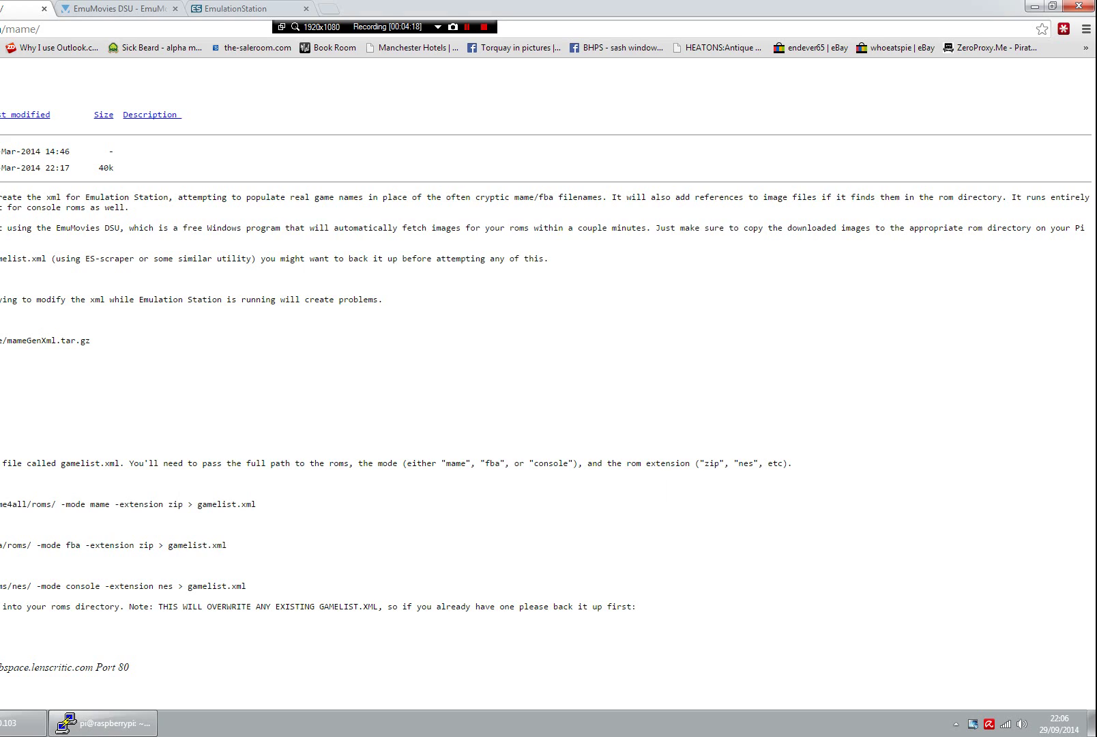
right_click(3, 526)
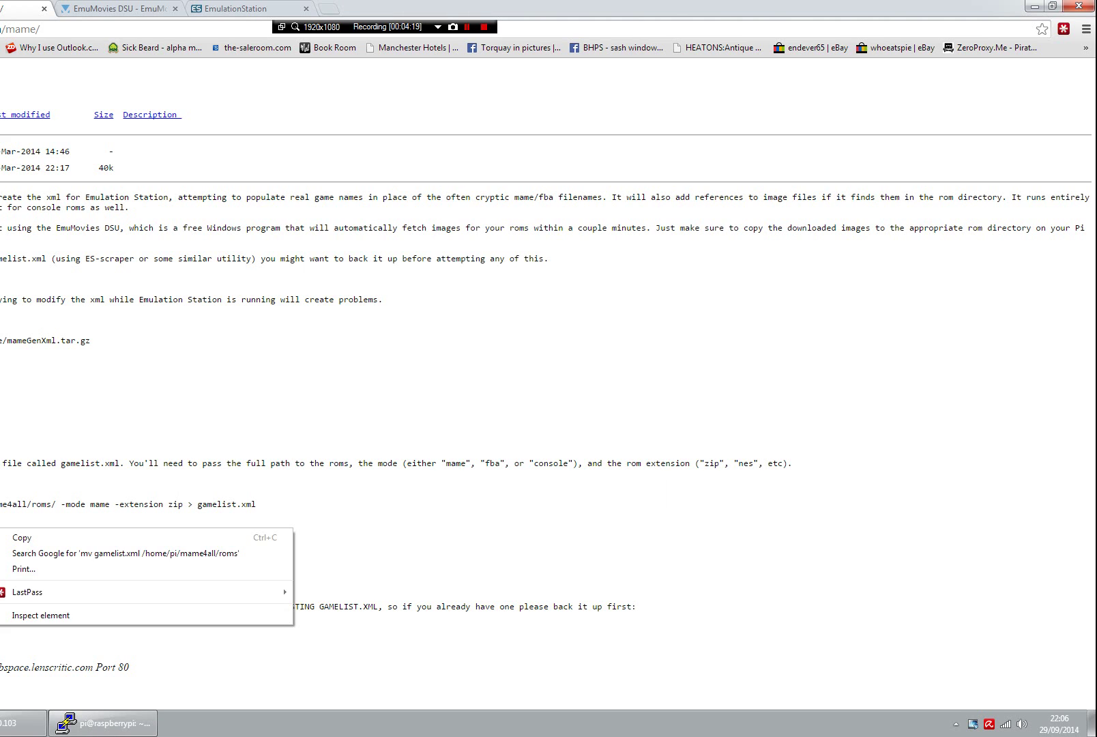
click(27, 537)
key(alt+Tab)
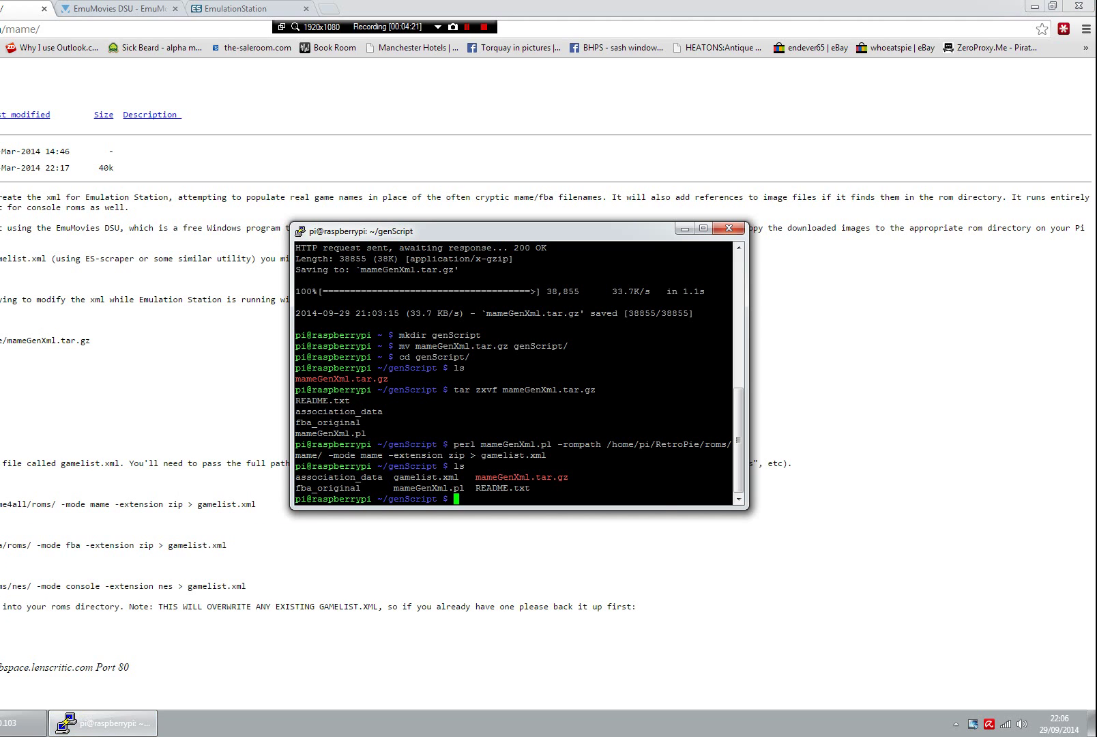
text(mv gamelist.xml /home/pi/mame4all/roms)
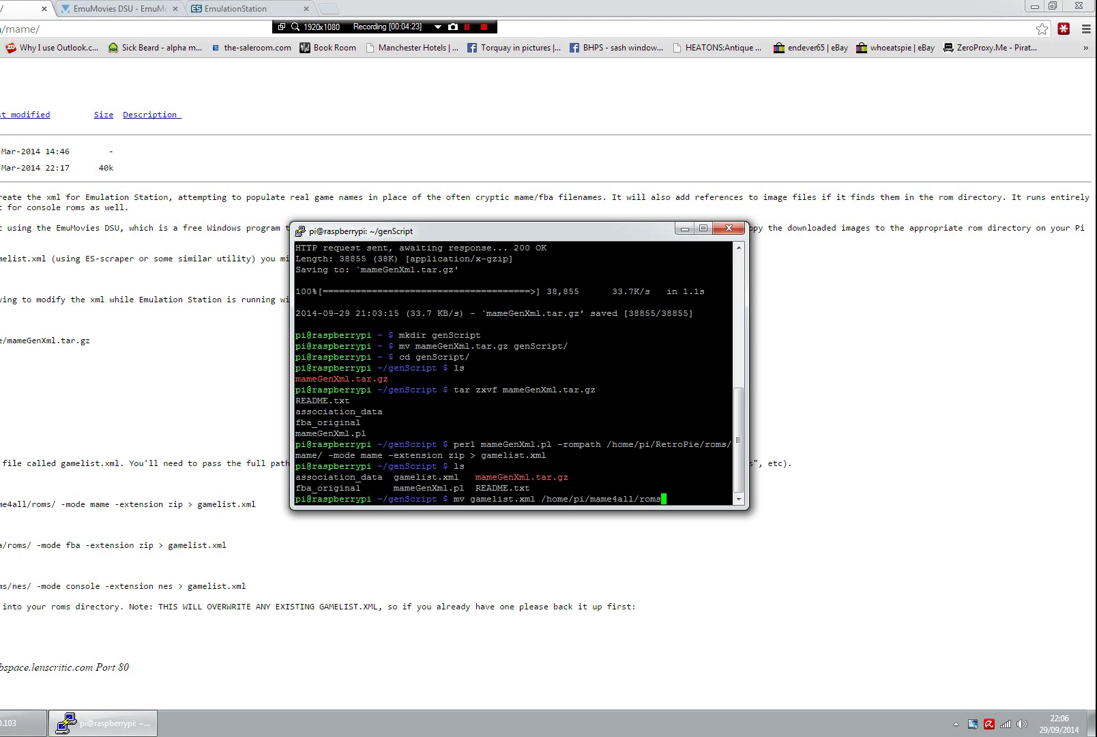
- Change the destination of the pasted mv command to /home/pi/.emulationstation/gamelists/mame/ and run it to move gamelist.xml
key(Left)
key(Left)
key(Left)
key(Left)
key(Left)
key(Left)
key(Left)
key(Left)
key(Left)
key(Left)
key(Left)
key(Left)
key(Left)
key(Left)
key(Left)
key(Left)
key(Left)
key(Left)
key(Left)
key(Left)
key(Right)
key(Right)
key(Right)
key(Right)
key(Right)
key(Right)
key(Right)
key(Right)
key(Right)
key(Right)
key(Right)
key(Right)
key(Right)
key(Right)
key(Right)
key(Right)
key(Right)
key(Right)
key(Right)
key(Right)
key(Right)
key(Right)
key(Right)
key(Right)
key(BackSpace)
key(BackSpace)
key(BackSpace)
key(BackSpace)
key(BackSpace)
key(BackSpace)
key(BackSpace)
key(BackSpace)
key(BackSpace)
key(BackSpace)
key(BackSpace)
key(BackSpace)
key(BackSpace)
text(.emu)
key(Tab)
text(gamel)
key(Tab)
text(ma)
key(BackSpace)
key(BackSpace)
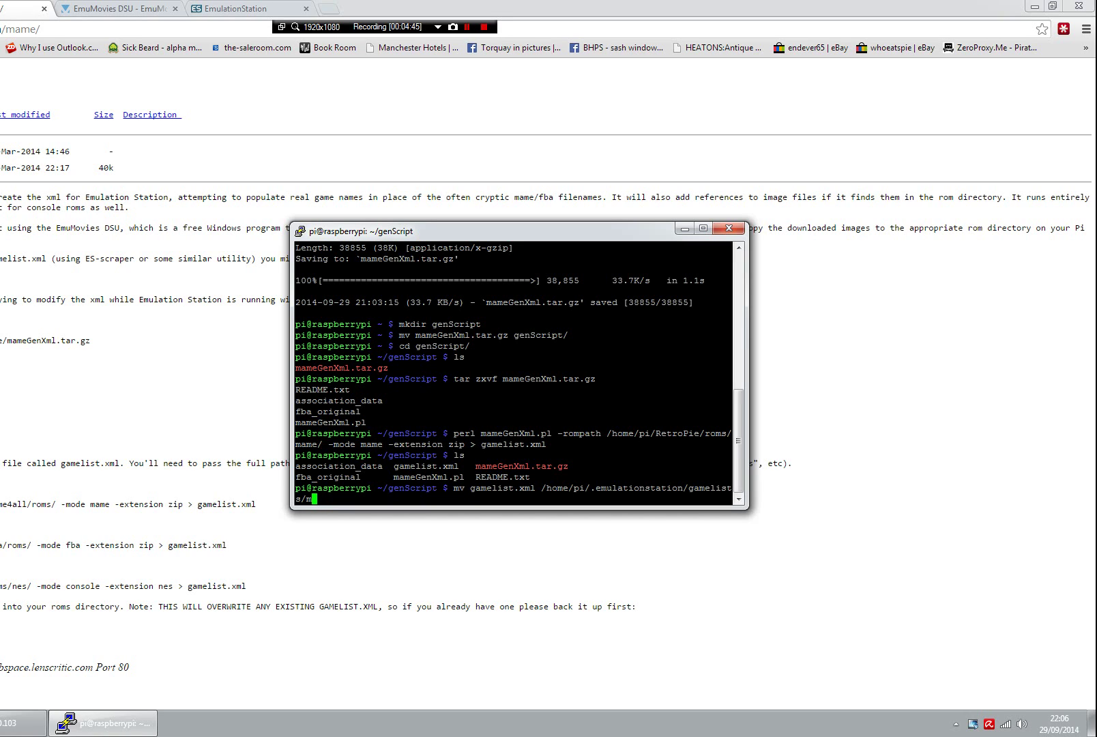
text(mame/)
key(Return)
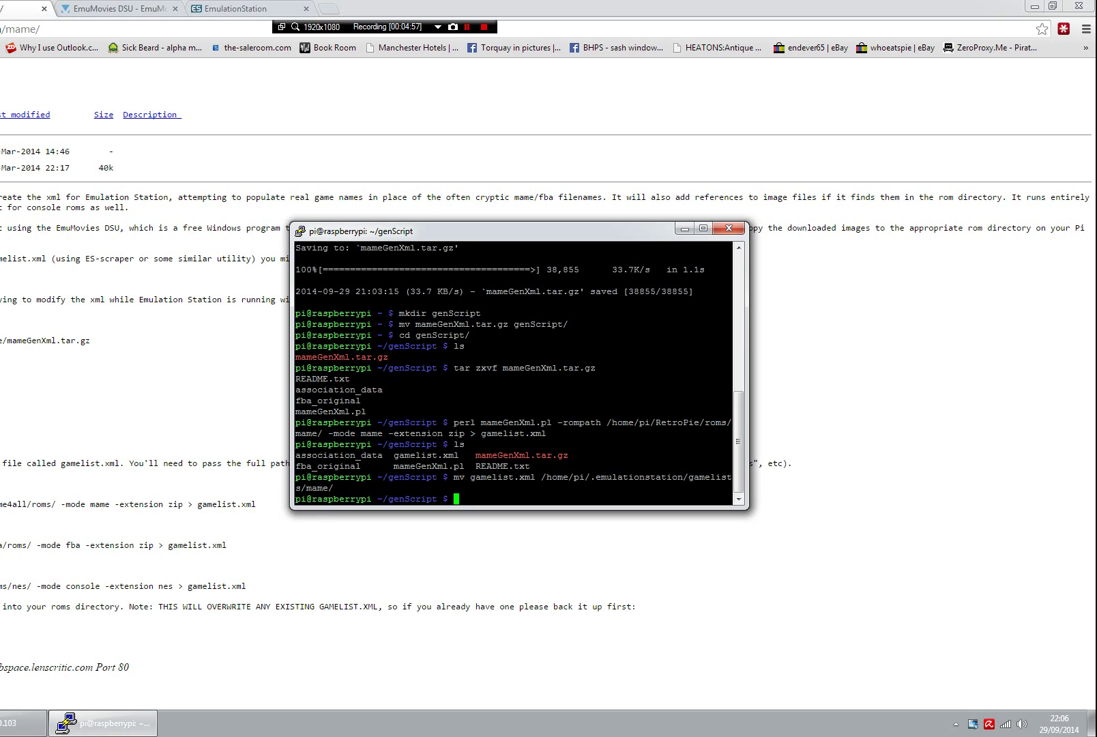
- Change to the /home/pi/.emulationstation/gamelists/mame/ directory and list its files
drag(541, 477, 333, 488)
text(cd)
key(shift+Insert)
key(Return)
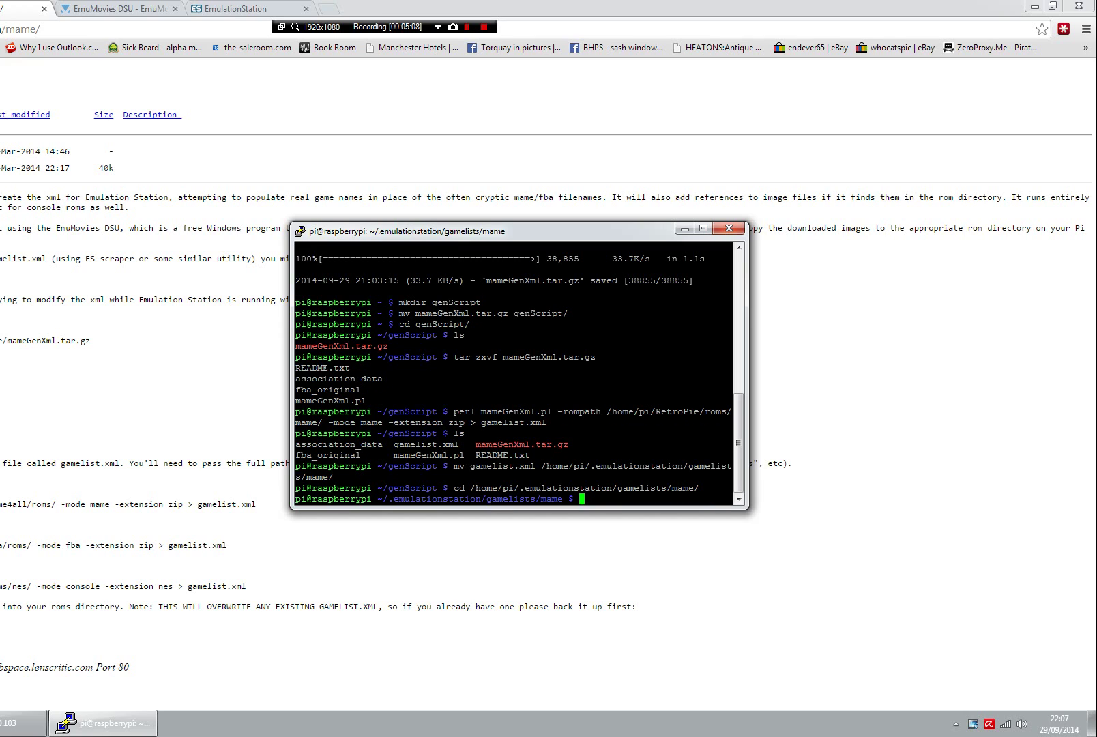
text(ls)
key(Return)
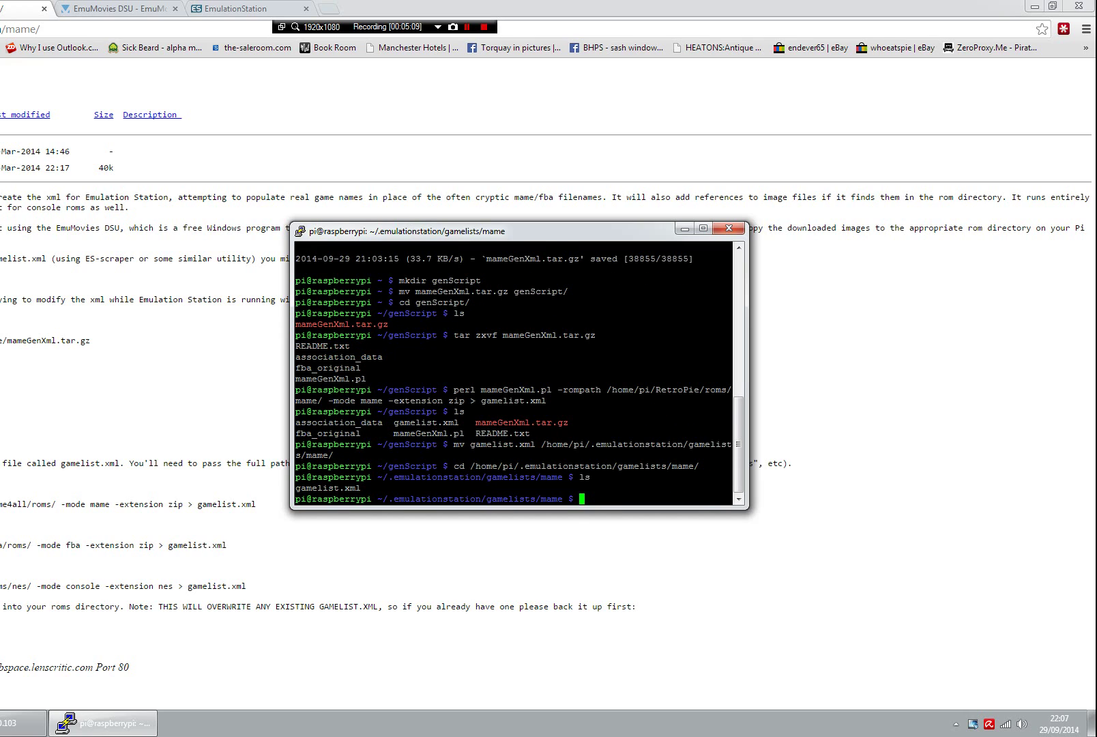
- Open gamelist.xml in the nano editor with sudo
text(sudo nano gam)
key(Tab)
key(Return)
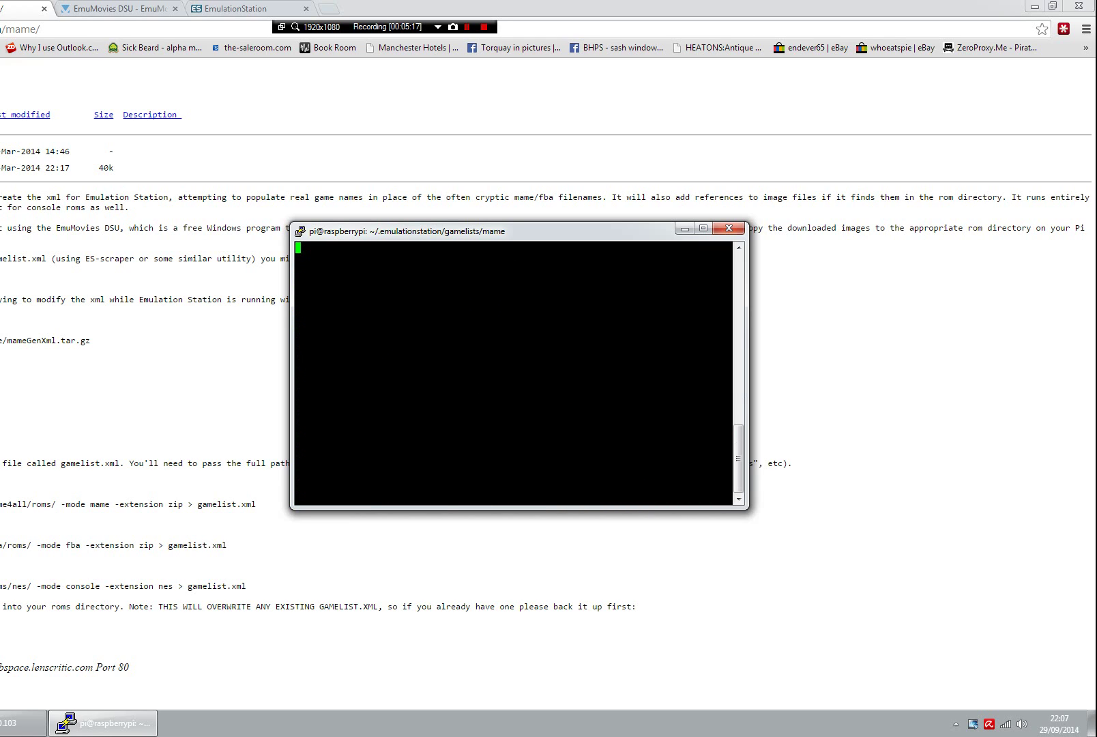
- Examine the path, name and image entries of the first games in gamelist.xml
key(Down)
key(Down)
key(Down)
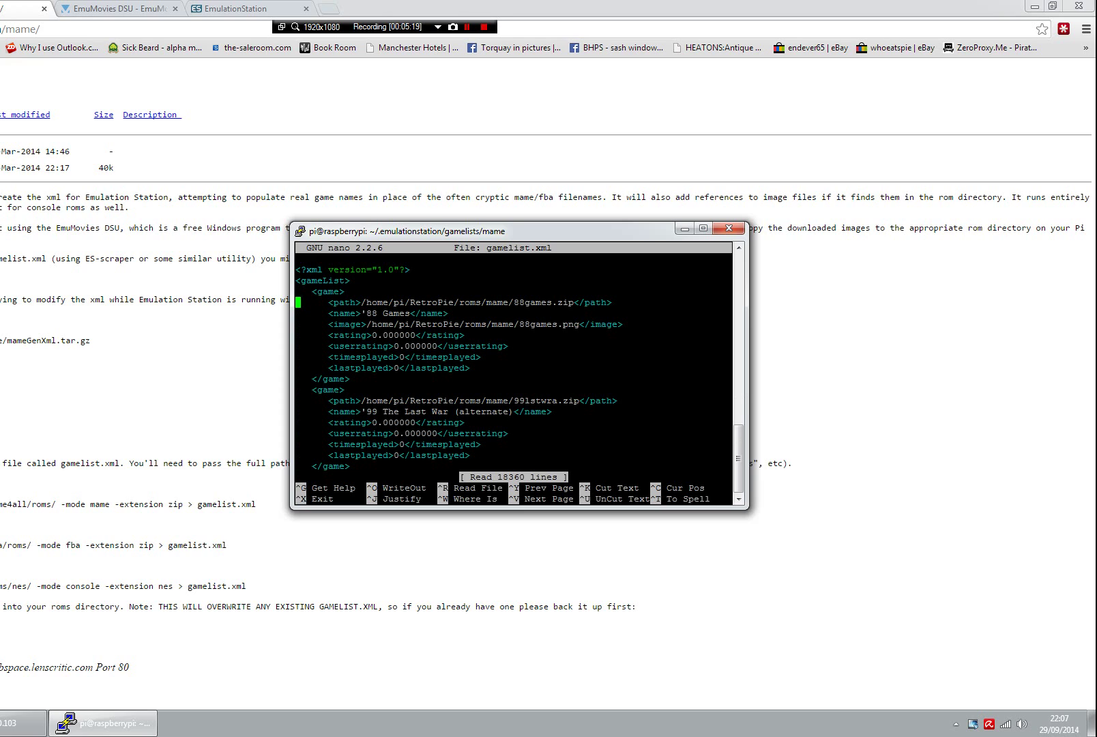
key(Right)
key(Right)
key(Right)
key(Right)
key(Right)
key(Right)
key(Right)
key(Right)
key(Right)
key(Right)
key(Right)
key(Right)
key(Right)
key(Right)
key(Right)
key(Right)
key(Right)
key(Right)
key(Right)
key(Down)
key(Down)
key(Down)
key(Down)
key(Down)
key(Down)
key(Down)
key(Down)
key(Down)
key(Down)
key(Down)
key(Down)
key(Down)
key(Down)
key(Down)
key(Down)
key(Down)
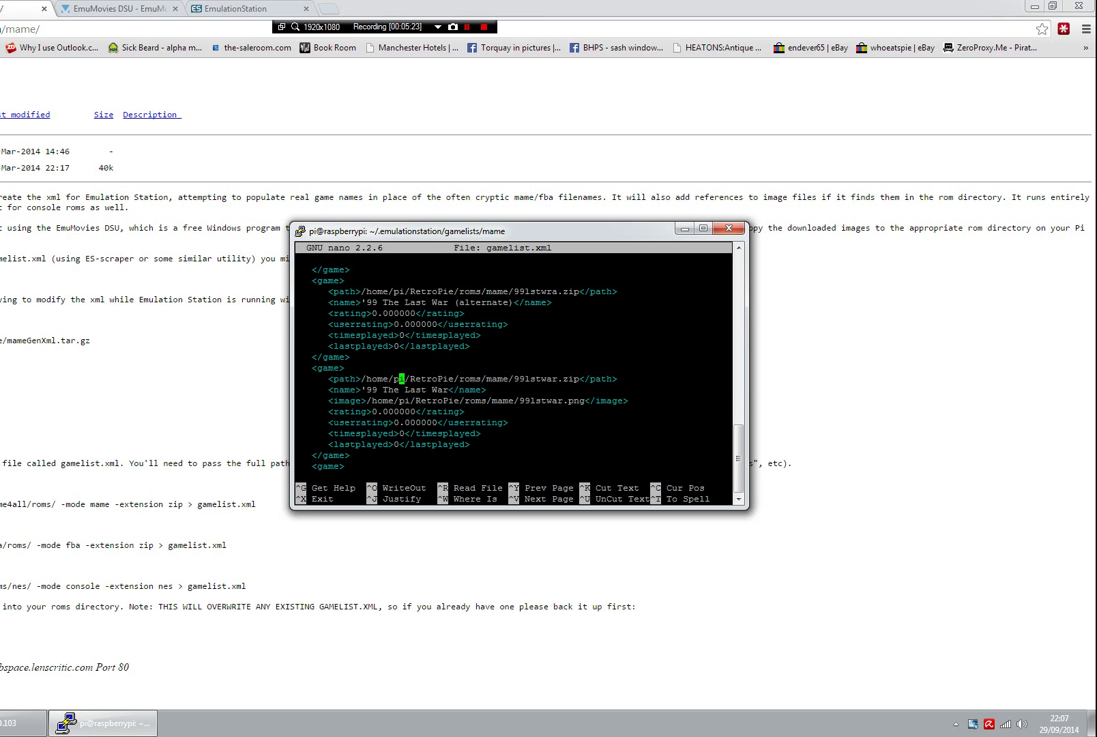
- Examine the path line of the '99 The Last War entry pointing to 99lstwar.zip in gamelist.xml
key(Left)
key(Left)
key(Left)
key(Left)
key(Left)
key(Right)
key(Right)
key(Right)
key(Right)
key(Right)
key(Right)
key(Right)
key(Right)
key(Right)
key(Right)
key(Right)
key(Right)
key(Right)
key(Right)
key(Right)
key(Right)
key(Right)
key(Right)
key(Right)
key(Right)
key(Left)
key(Left)
key(Right)
key(Right)
key(Right)
key(Right)
key(Right)
key(Right)
key(Right)
key(Right)
- Examine the name line of the '99 The Last War entry
key(Down)
key(Left)
key(Left)
key(Left)
key(Left)
key(Left)
key(Left)
key(Left)
key(Left)
key(Left)
key(Left)
key(Left)
key(Left)
key(Left)
key(Left)
key(Left)
key(Left)
key(Left)
key(Left)
key(Left)
key(Left)
key(Left)
key(Right)
key(Right)
key(Right)
key(Right)
key(Right)
key(Right)
key(Right)
key(Right)
key(Right)
key(Right)
key(Right)
key(Right)
key(Right)
- Examine the image line of the '99 The Last War entry that references 99lstwar.png
key(Down)
key(Left)
key(Left)
key(Left)
key(Left)
key(Left)
key(Left)
key(Left)
key(Left)
key(Left)
key(Left)
key(Right)
key(Right)
key(Right)
key(Right)
key(Right)
key(Right)
key(Right)
key(Right)
key(Right)
key(Right)
key(Right)
key(Right)
key(Right)
key(Right)
- Review the lines of the '99 The Last War entry together and exit the nano editor
key(Down)
key(Up)
key(Up)
key(Up)
key(Down)
key(Down)
key(Down)
key(ctrl+x)
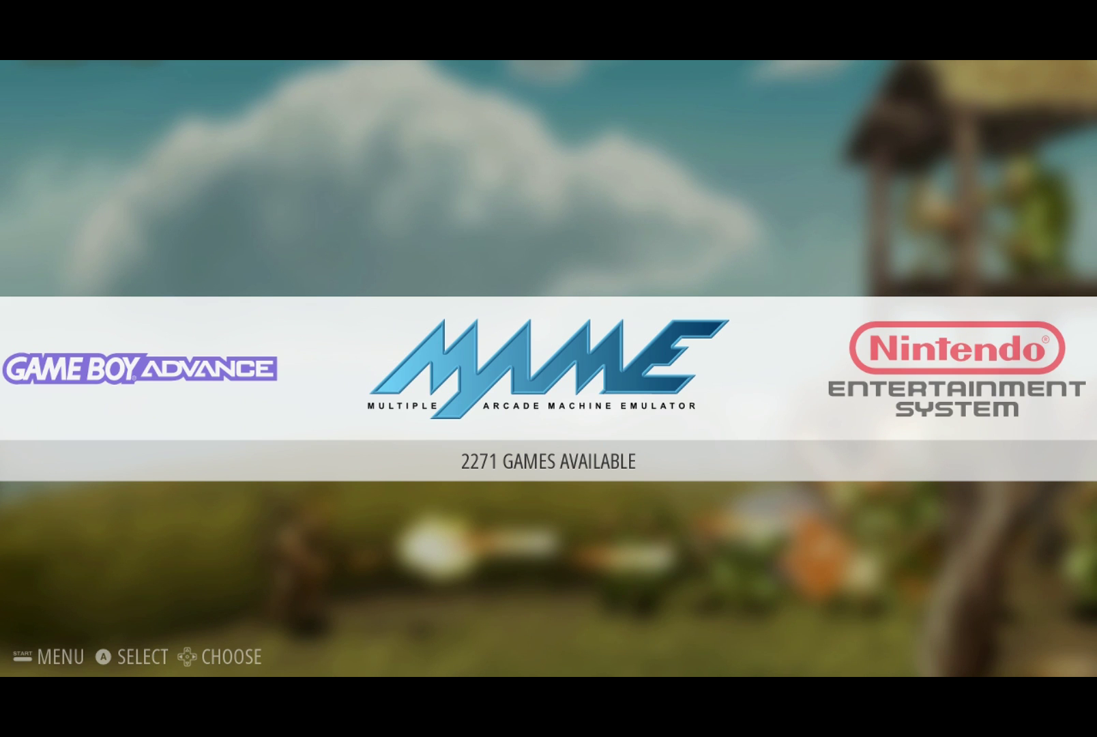
- Switch to EmulationStation, open the MAME game list and check the names and artwork of its first games
key(Return)
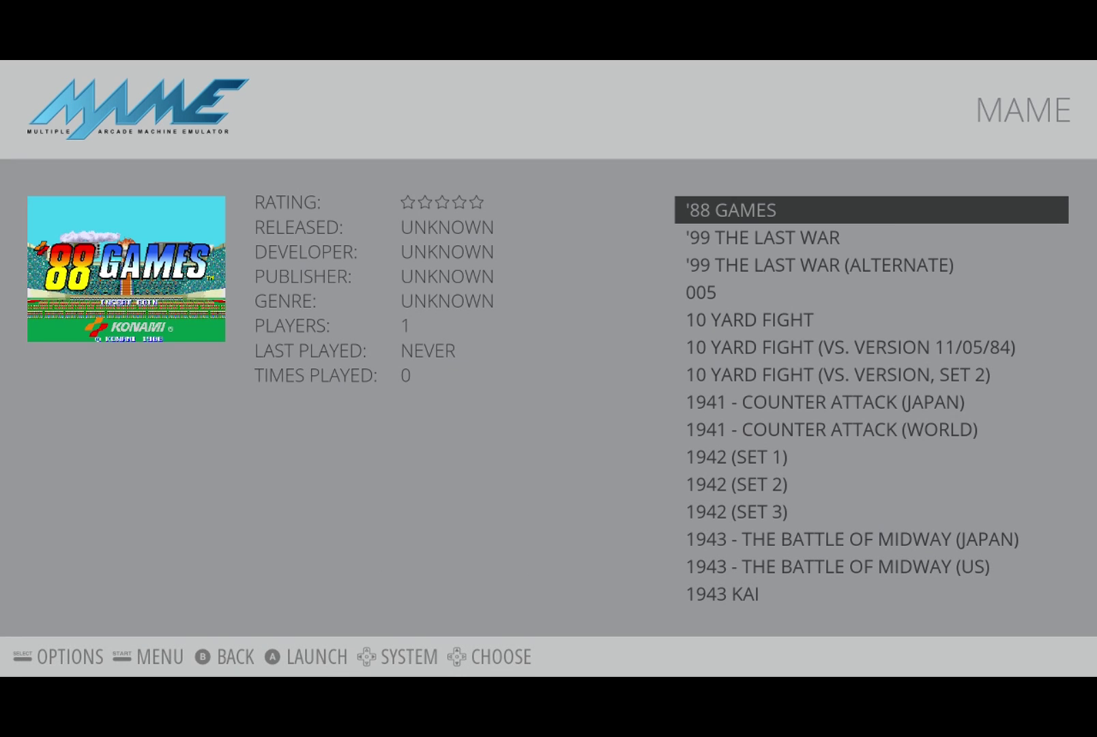
key(Down)
key(Down)
key(Down)
key(Up)
key(Up)
key(Up)
key(Down)
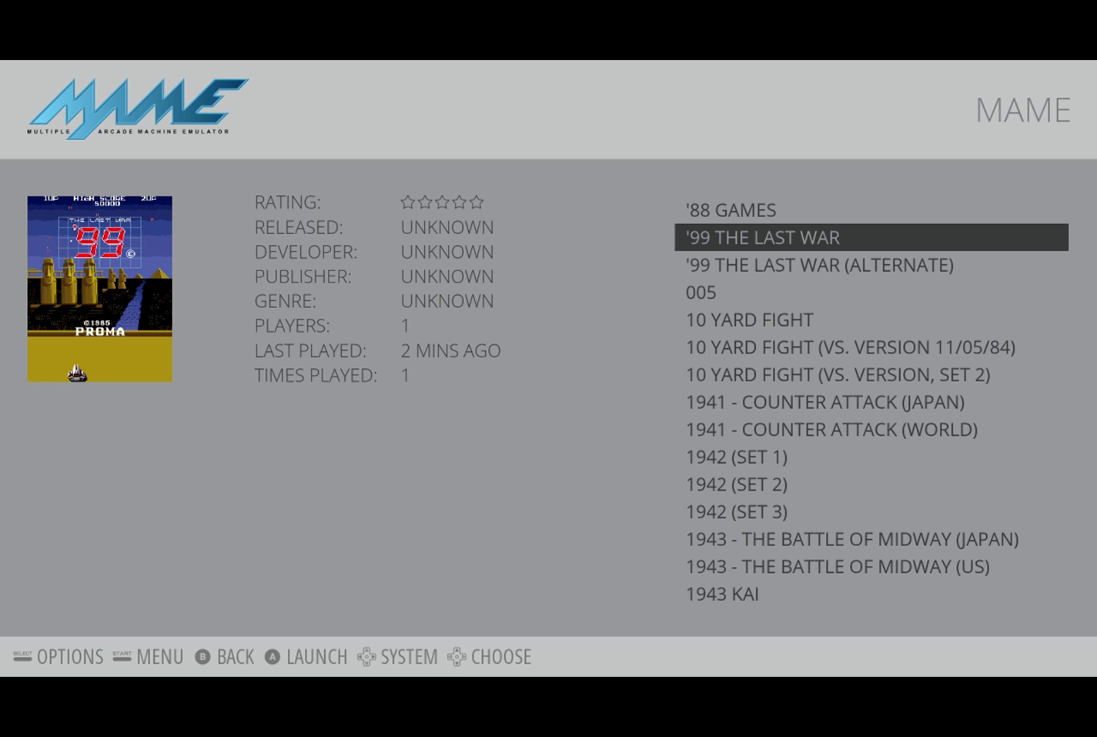
key(Down)
key(Down)
key(Down)
key(Down)
key(Down)
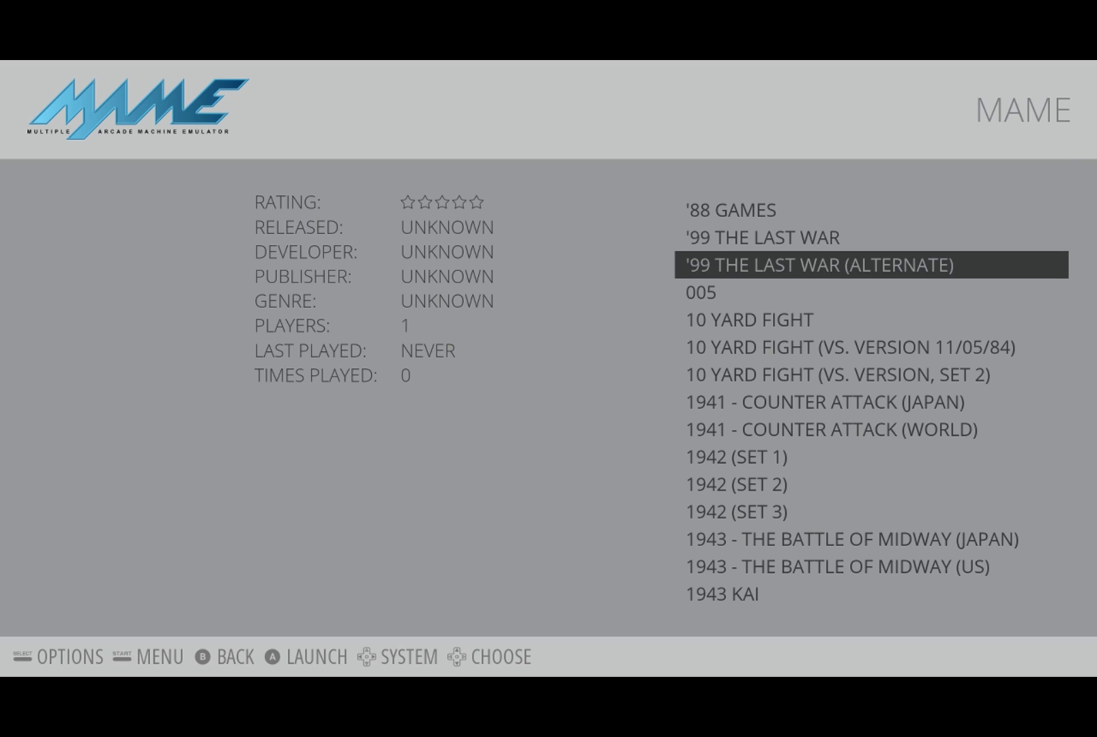
- Browse the MAME game list down to Aeroboto, checking the displayed game names and artwork
key(Down)
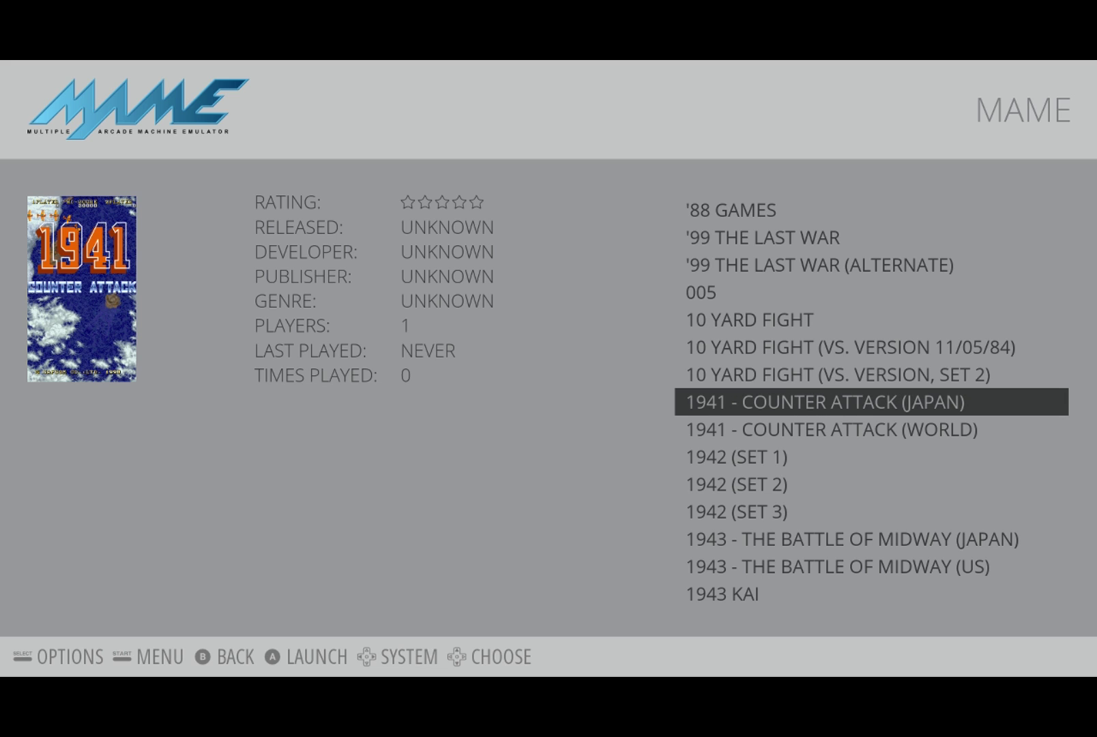
key(Down)
key(Down)
key(Down)
key(Down)
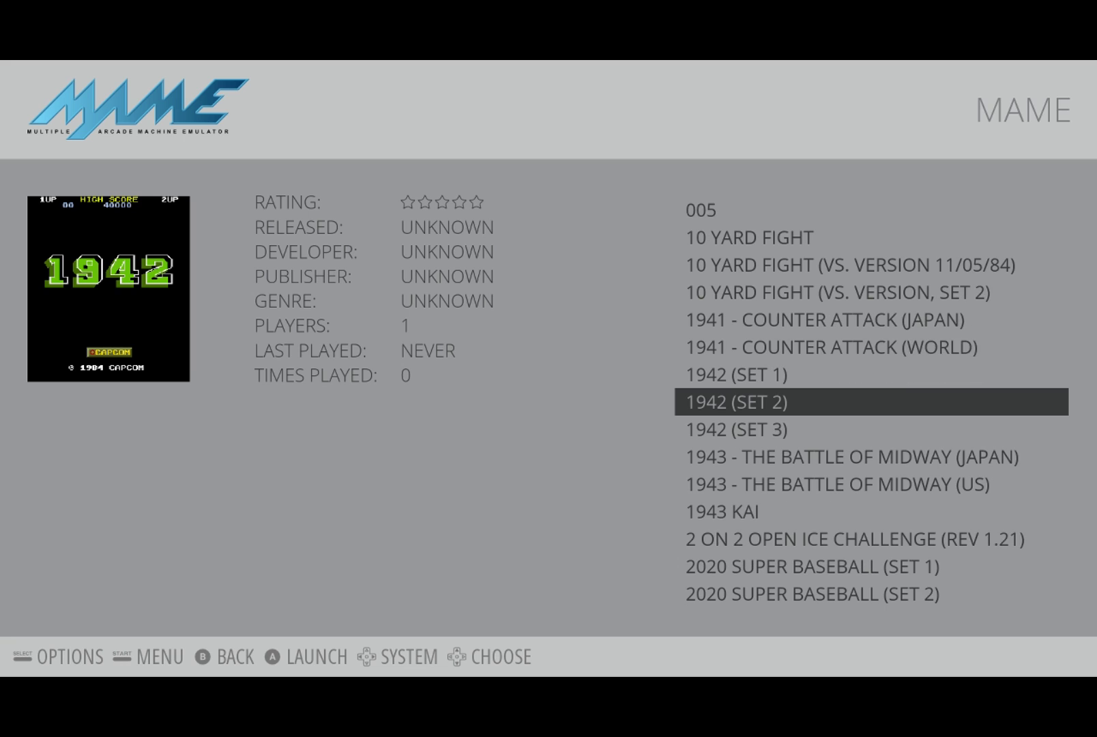
key(Down)
key(Down)
key(Down)
key(Down)
key(Down)
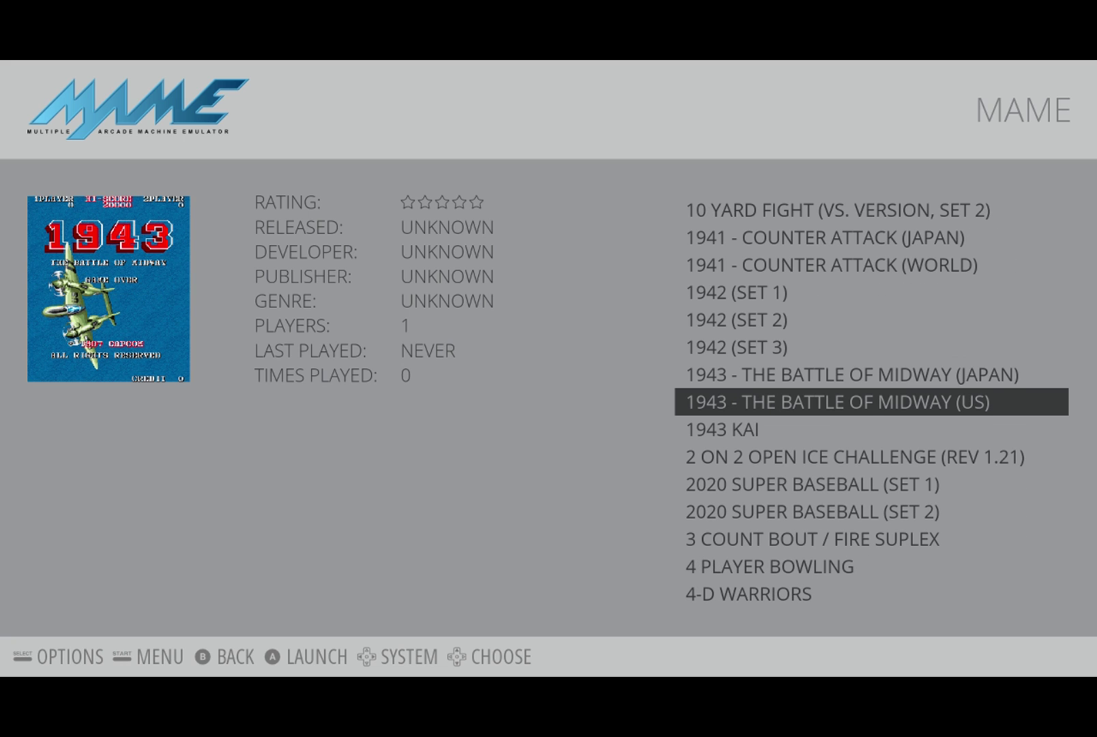
key(Down)
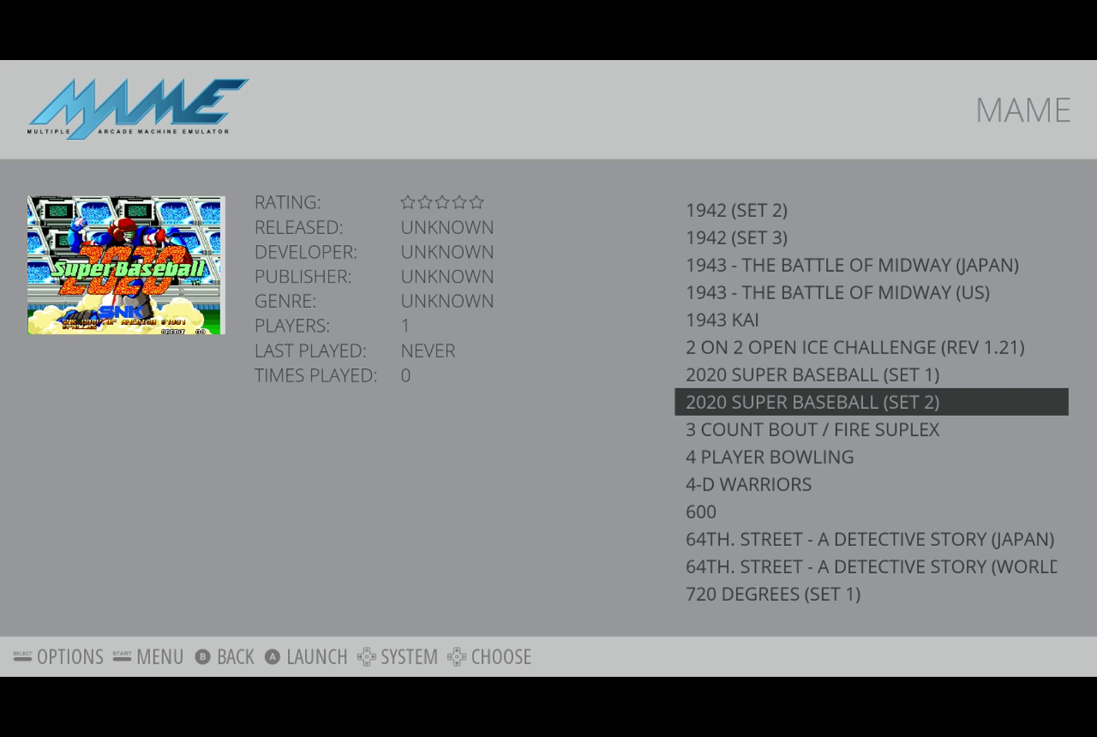
key(Down)
key(Down)
key(Down)
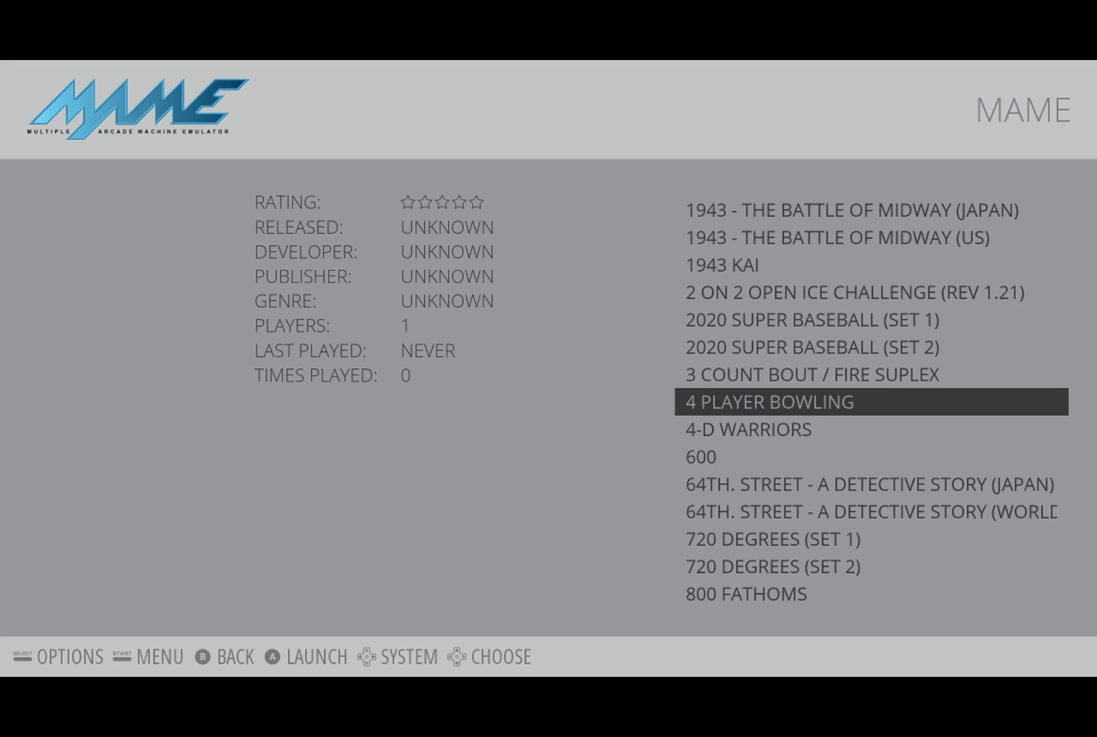
key(Down)
key(Down)
key(Down)
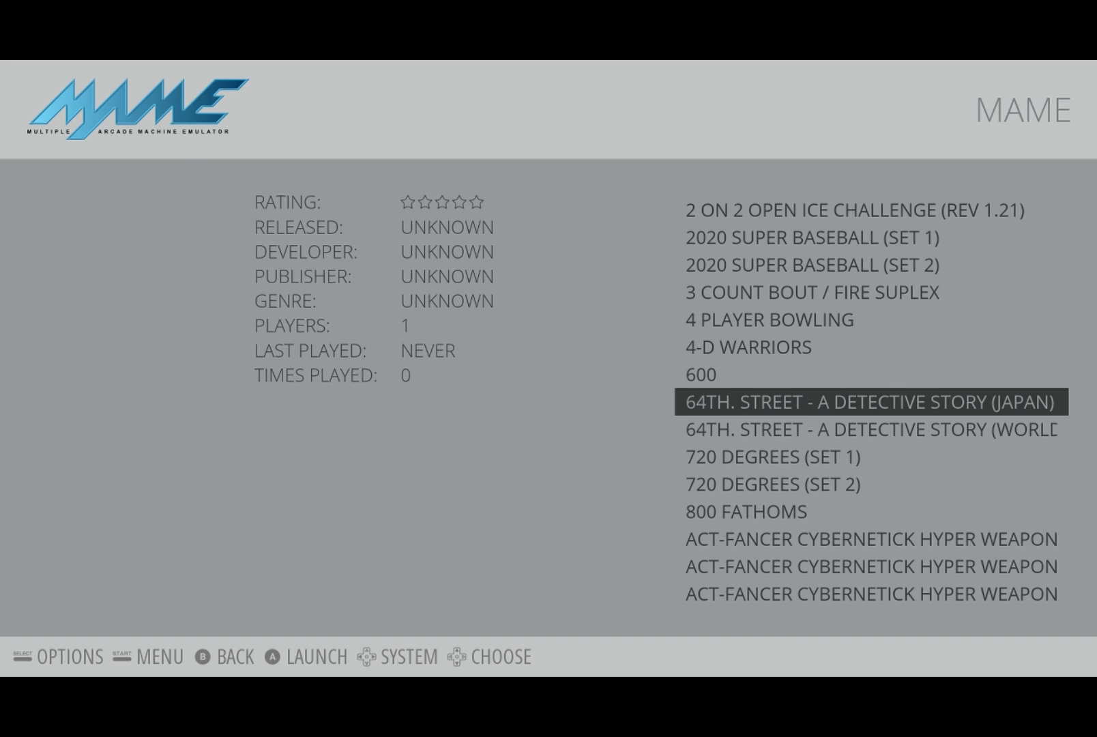
key(Down)
key(Down)
key(Down)
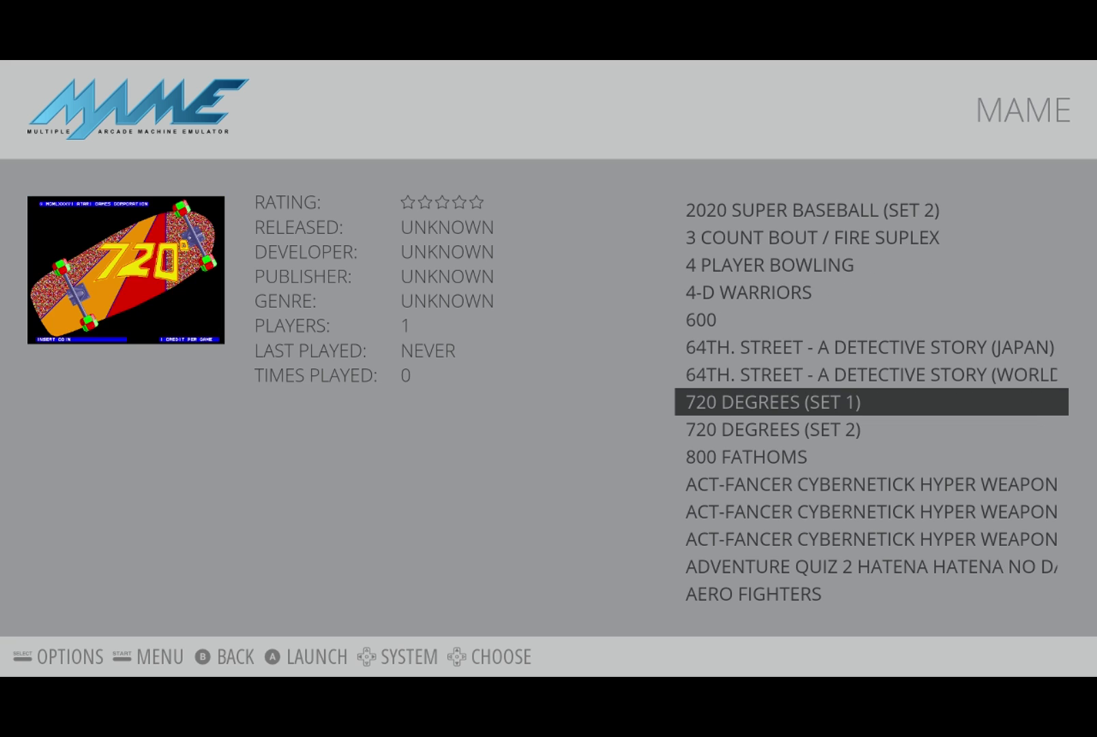
key(Down)
key(Down)
key(Down)
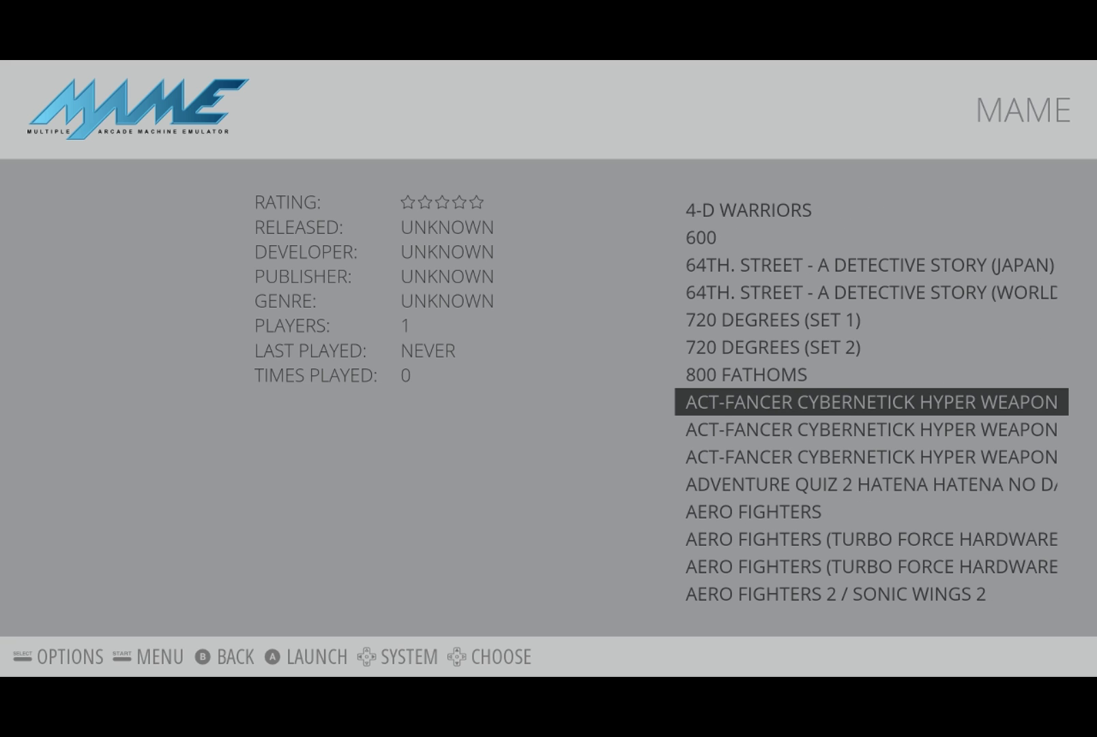
key(Down)
key(Down)
key(Down)
key(Down)
key(Down)
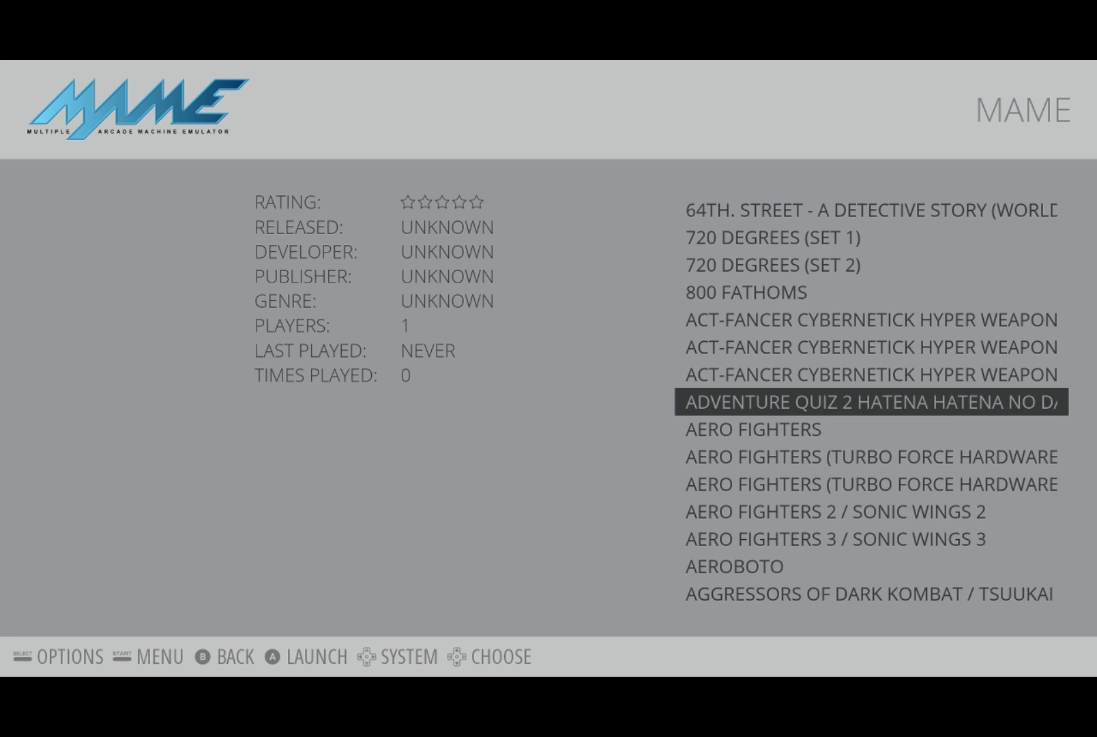
key(Up)
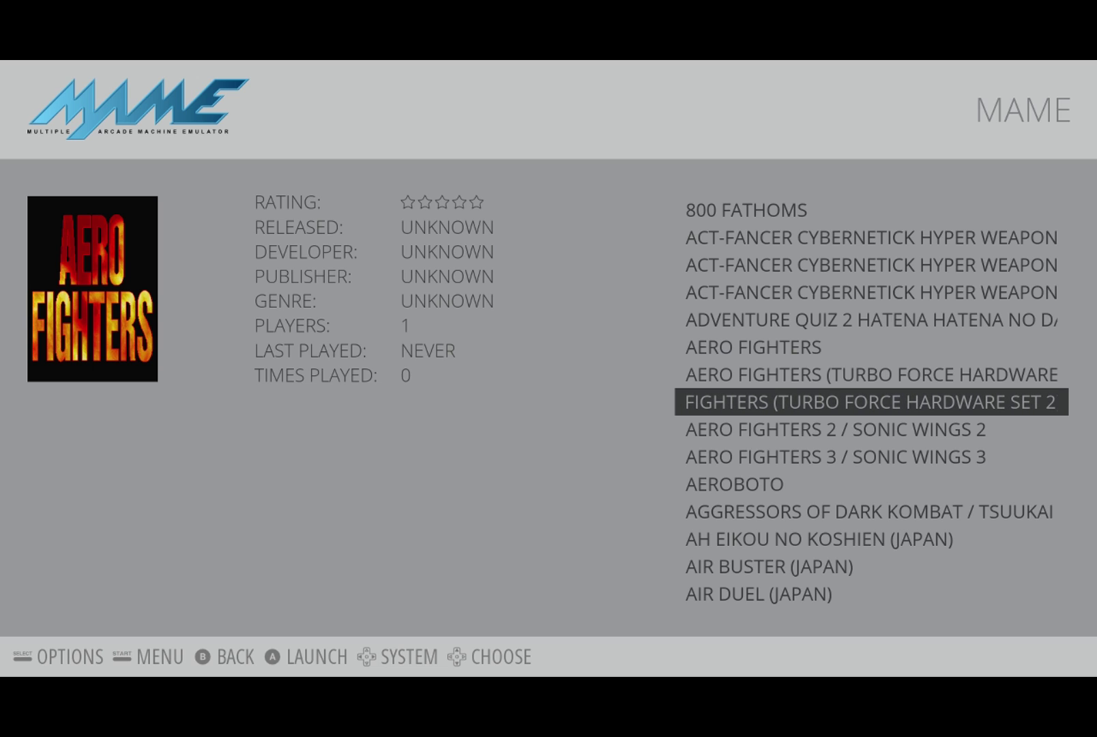
key(Down)
key(Down)
key(Down)
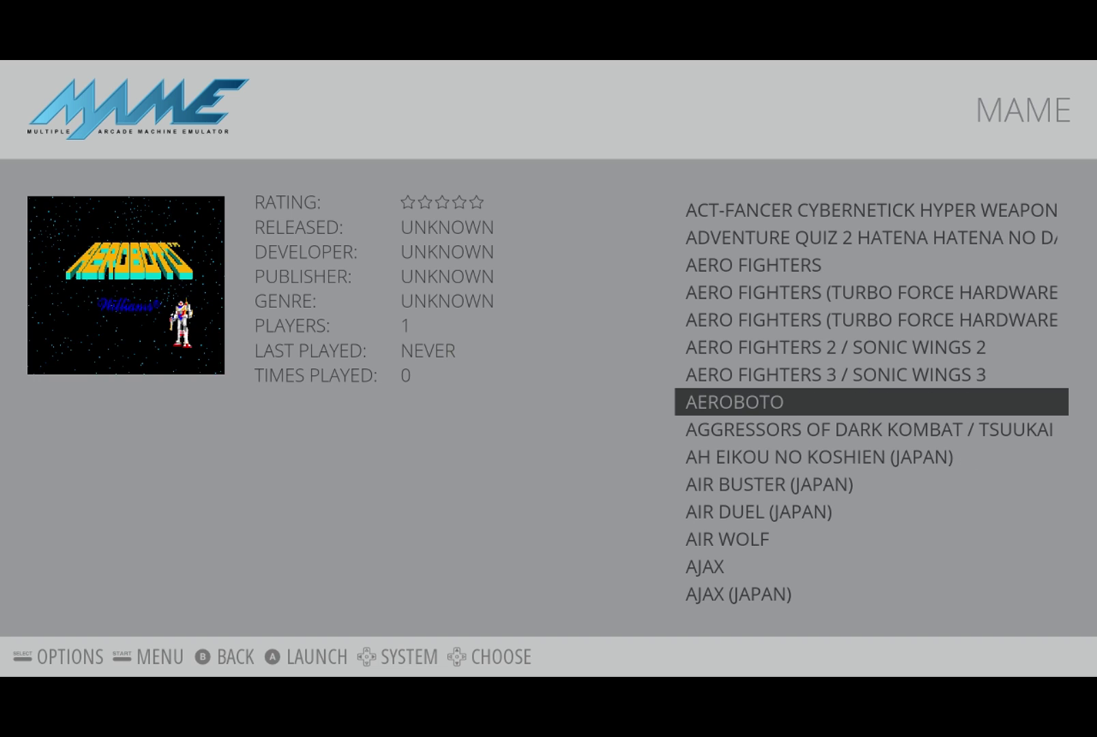